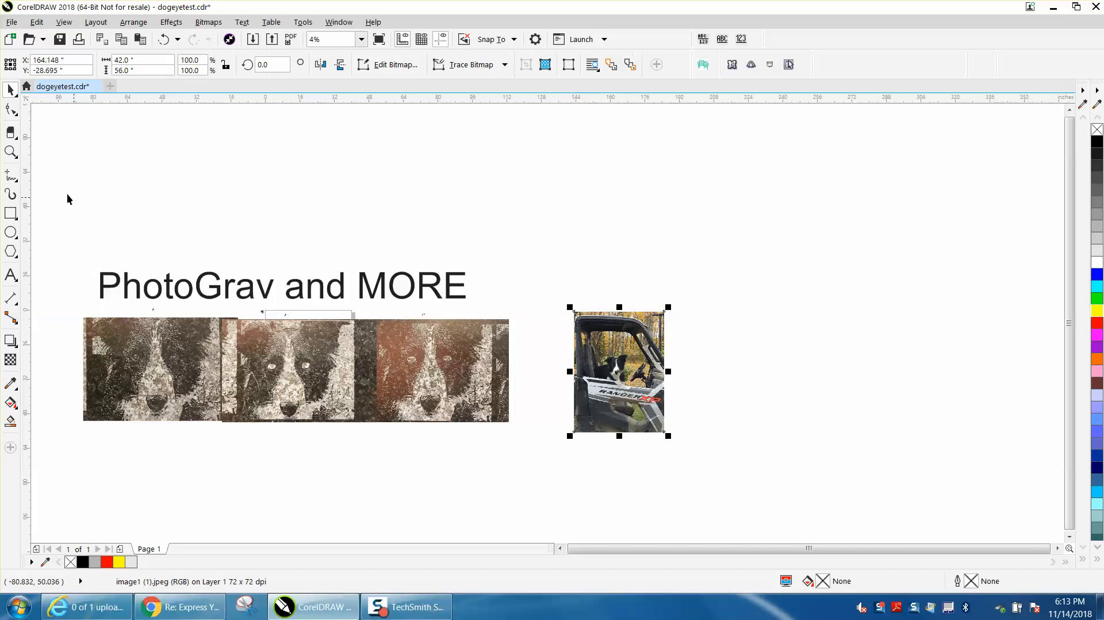
Resample the colour photo of the dog in the vehicle to 5 inches wide at 600 dpi, maintaining the aspect ratio
click(11, 151)
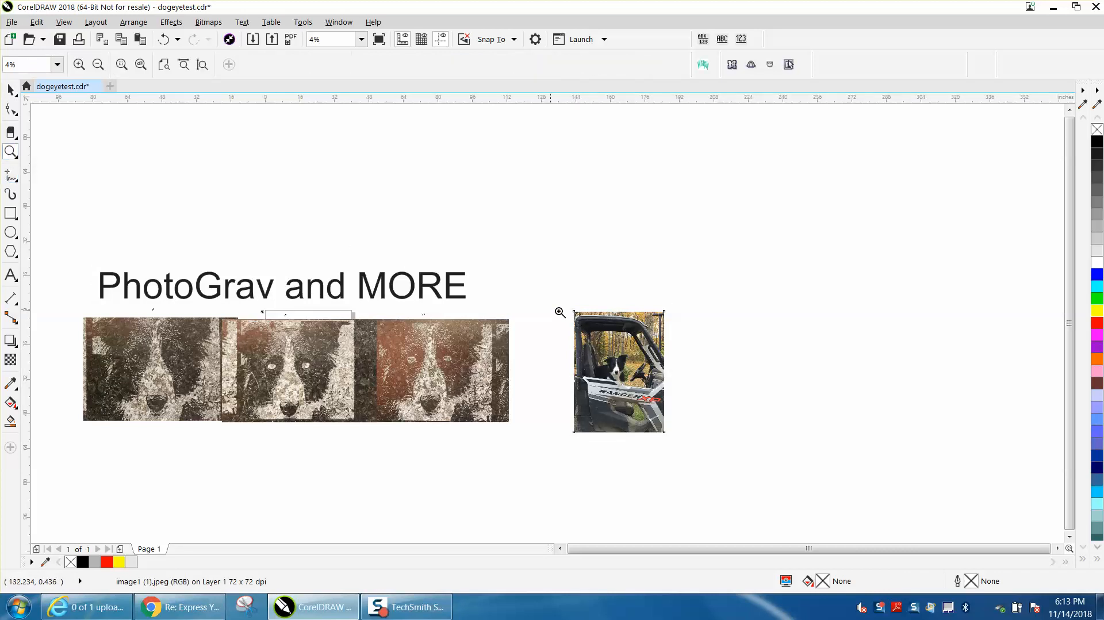
drag(567, 305, 722, 431)
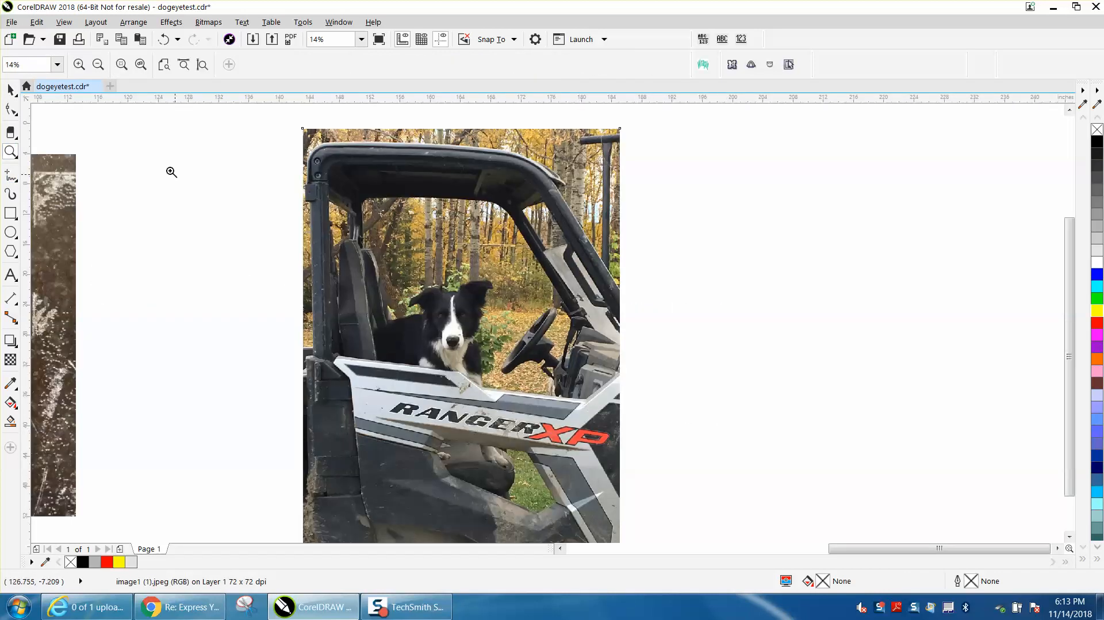
click(11, 89)
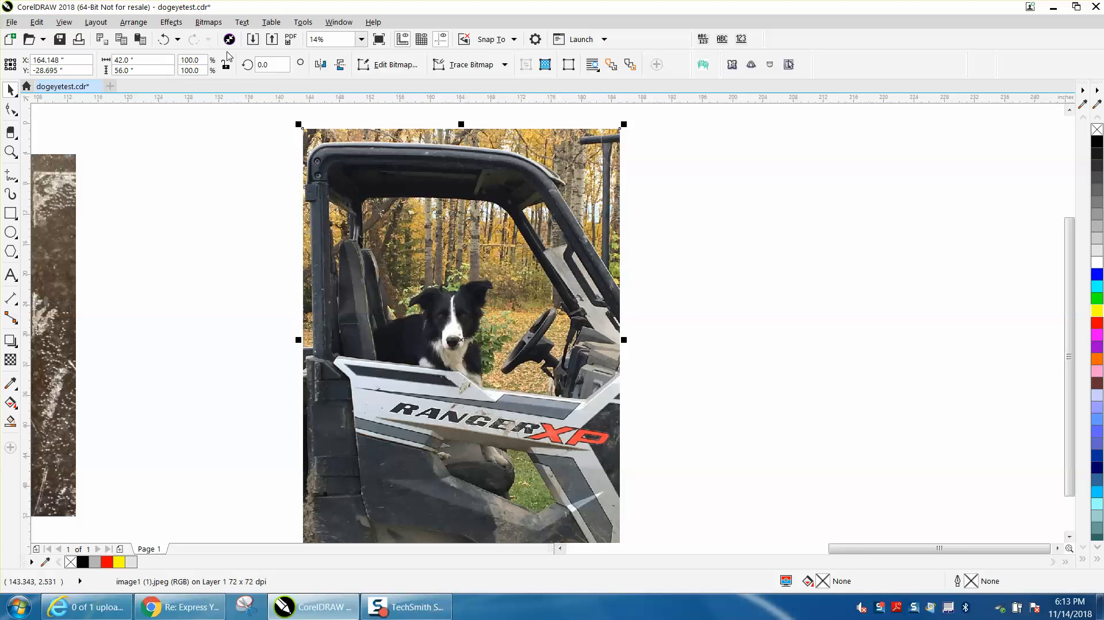
click(203, 23)
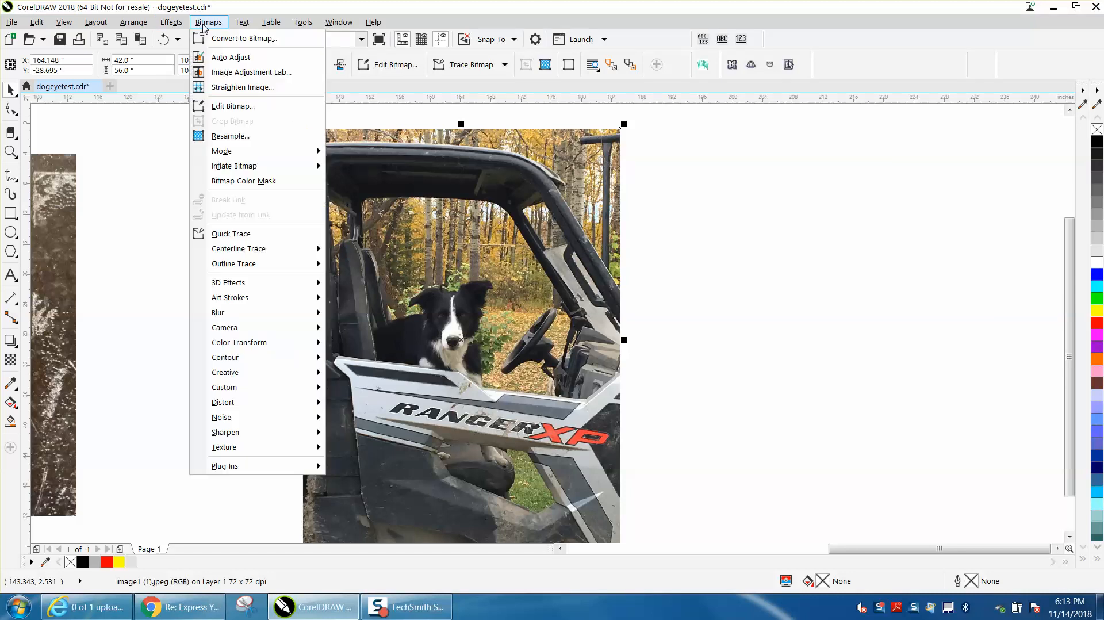
click(233, 137)
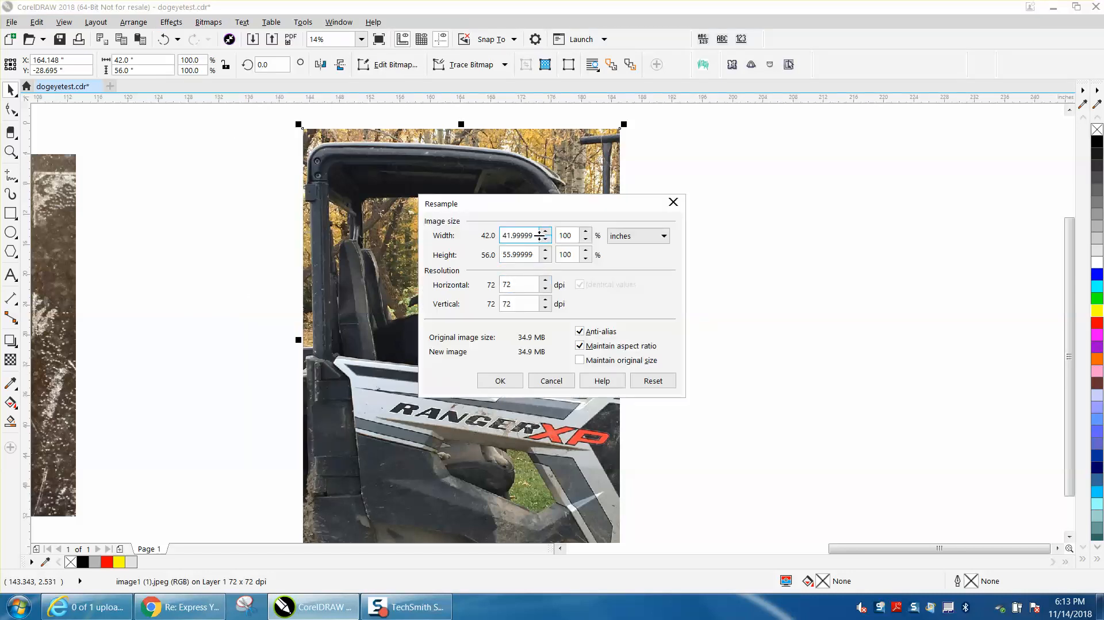
drag(535, 234, 501, 236)
text(5)
double_click(531, 284)
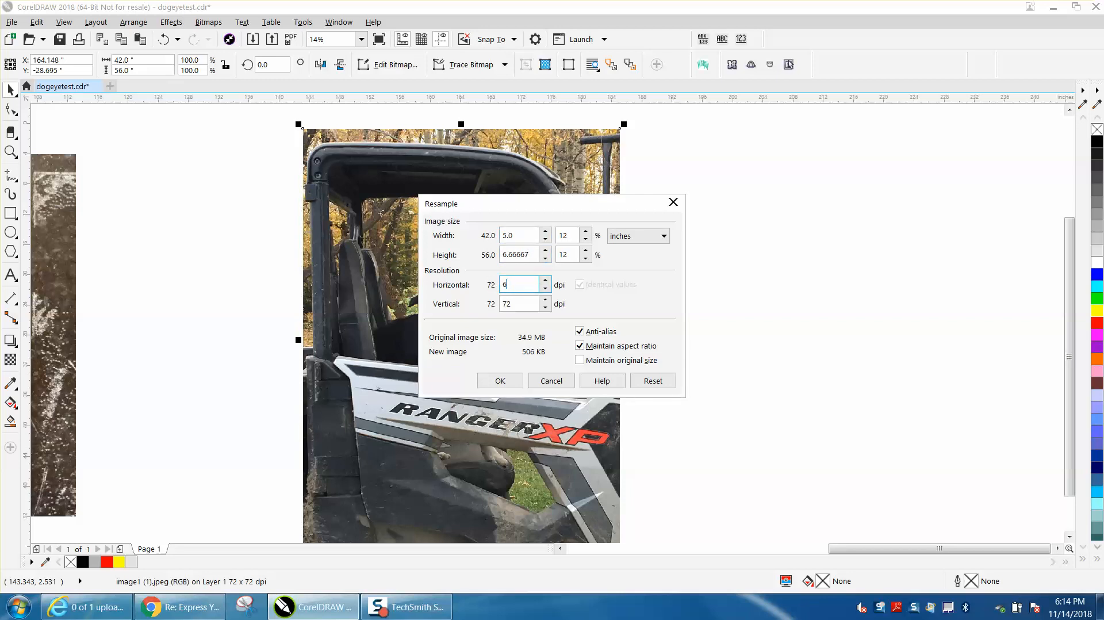
click(504, 380)
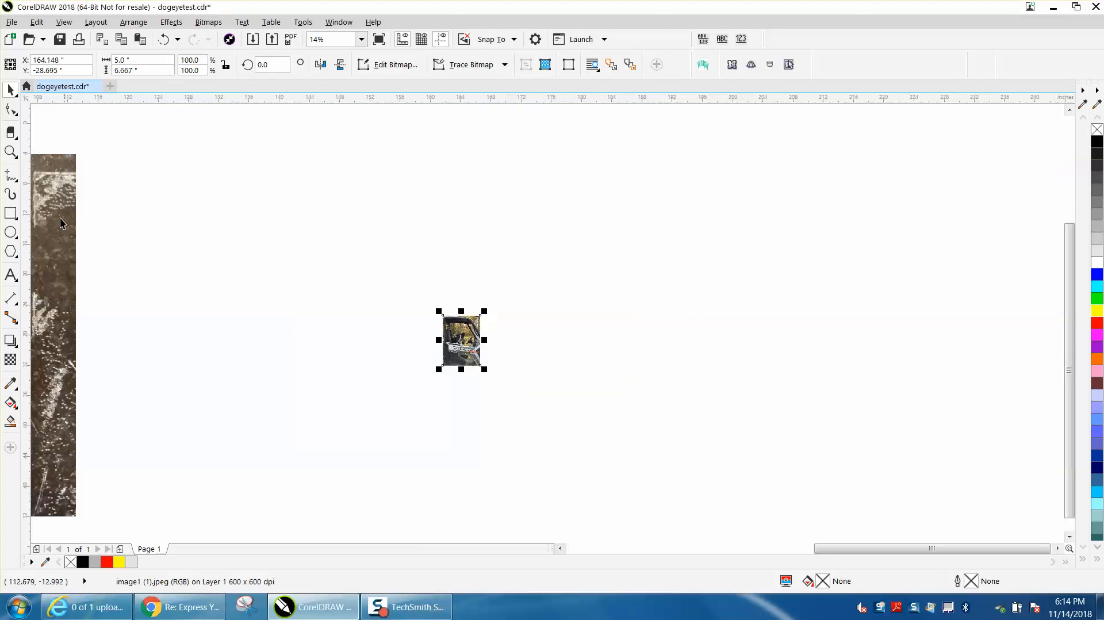
Set the resampled photo's height to 7 inches, keeping its width at 5 inches
click(11, 152)
drag(443, 302, 502, 371)
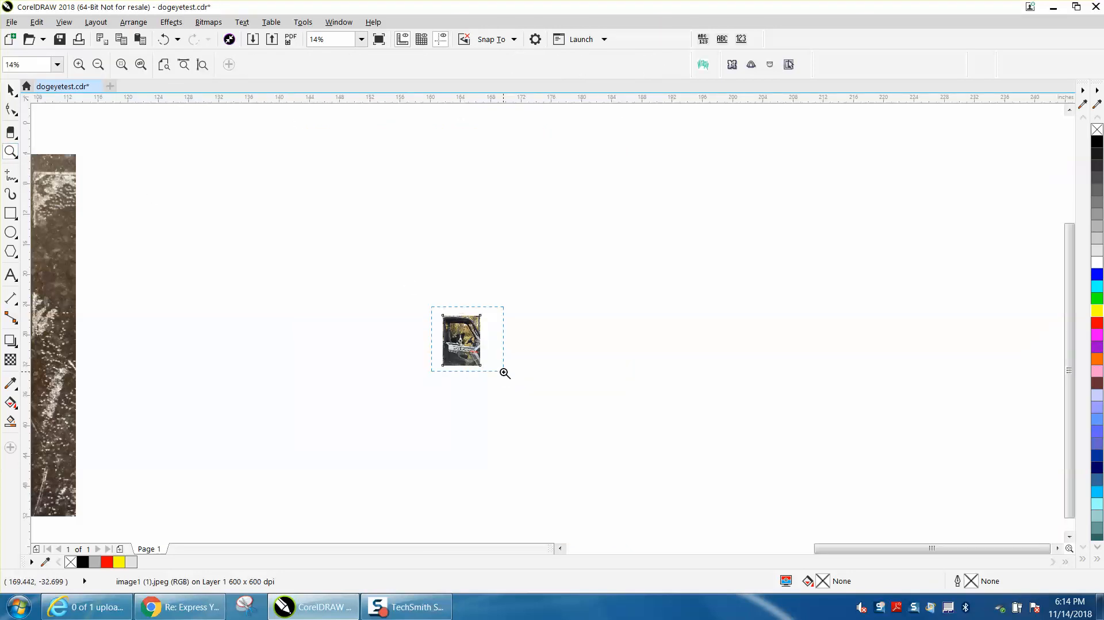
click(11, 89)
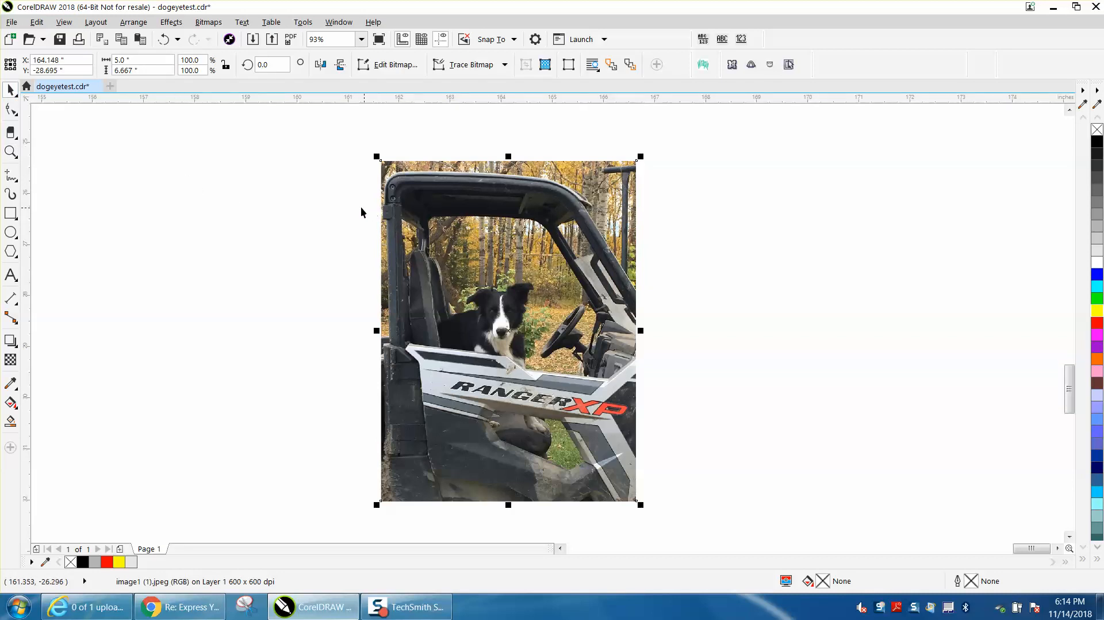
click(150, 69)
drag(145, 70, 85, 70)
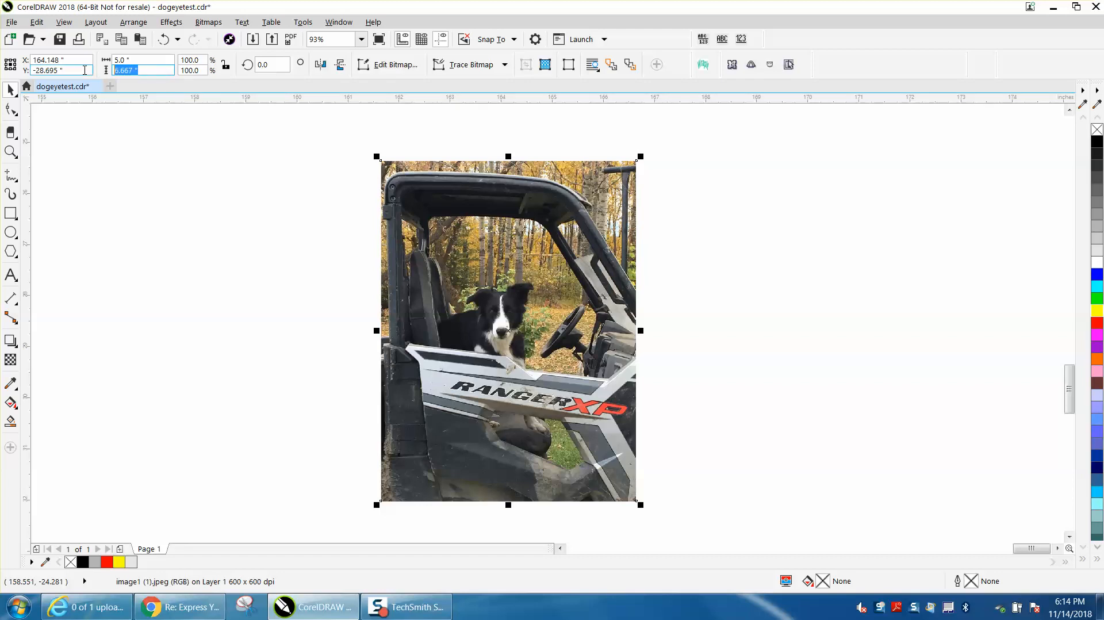
text(7)
key(Return)
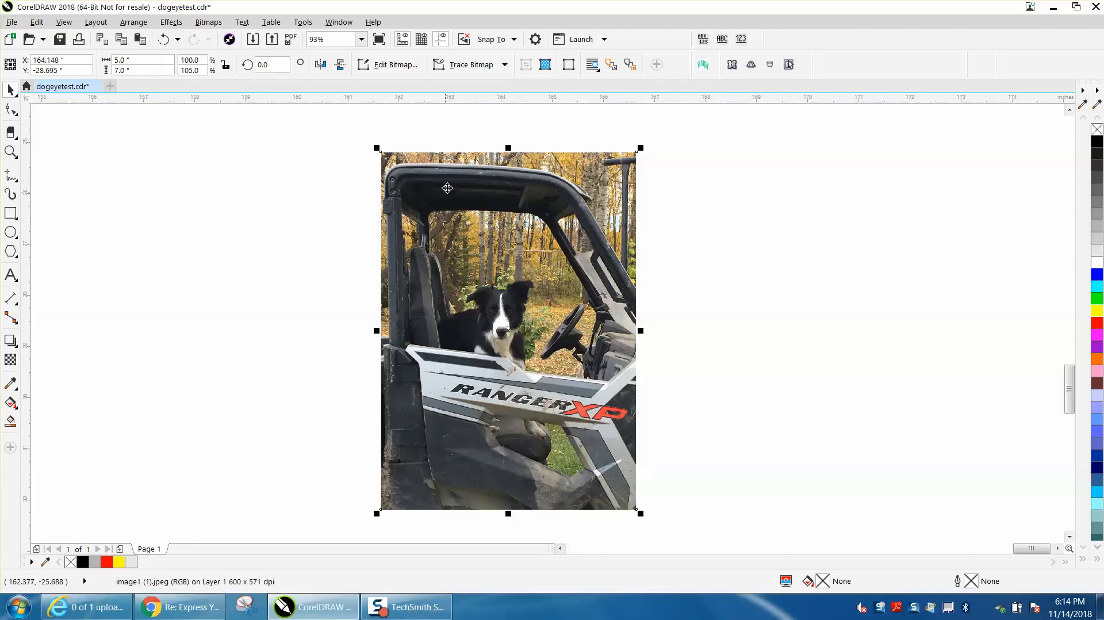
Convert the dog photo to 8-bit grayscale
click(208, 23)
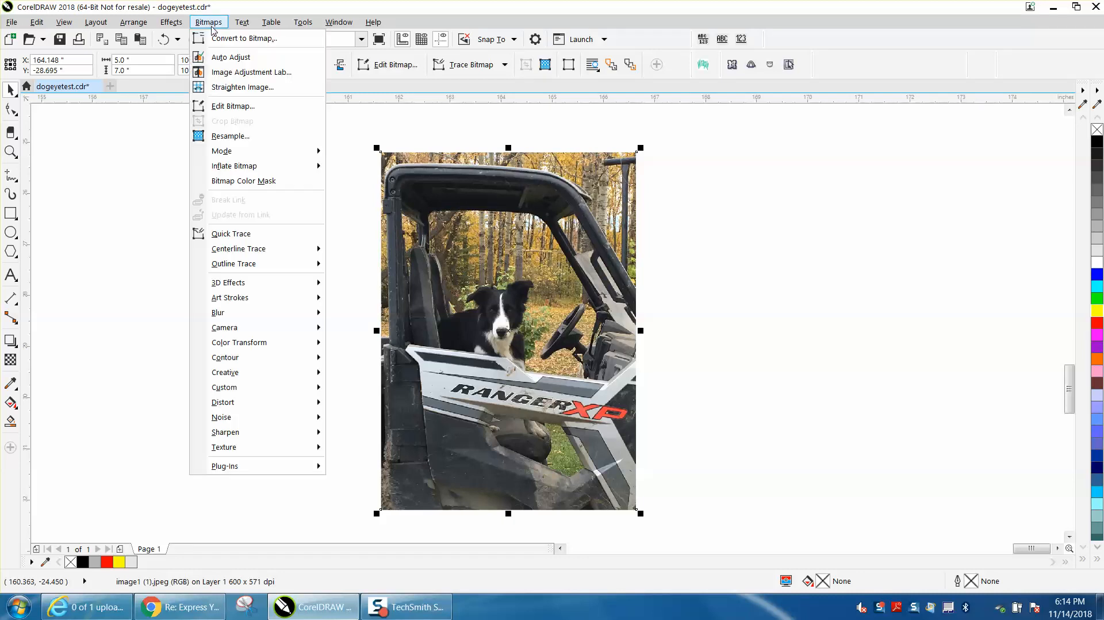
mouse_move(234, 154)
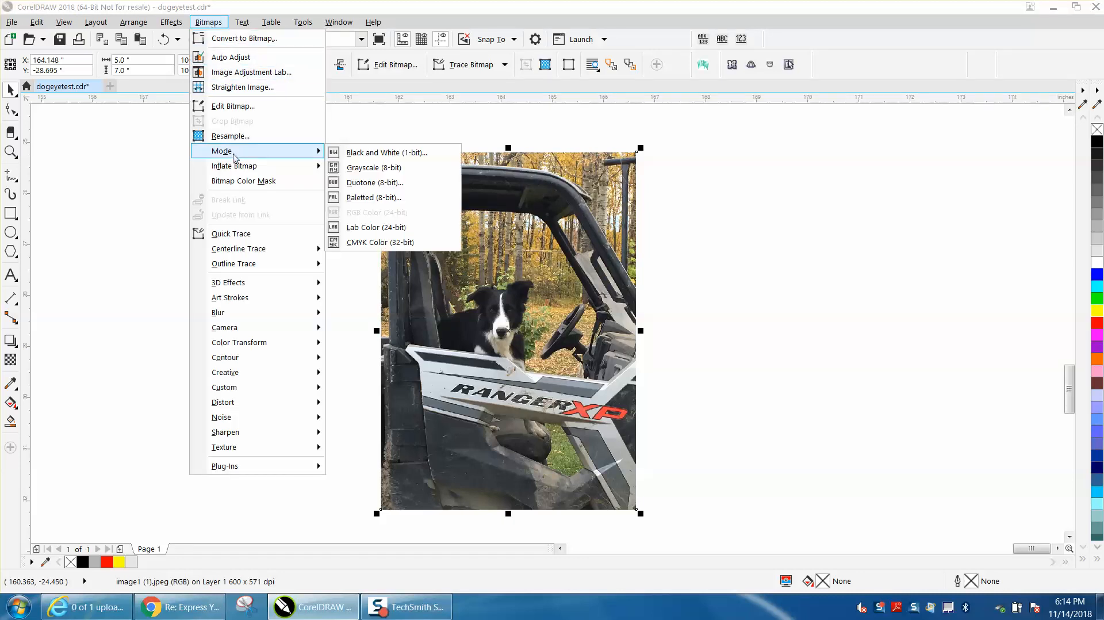
click(363, 169)
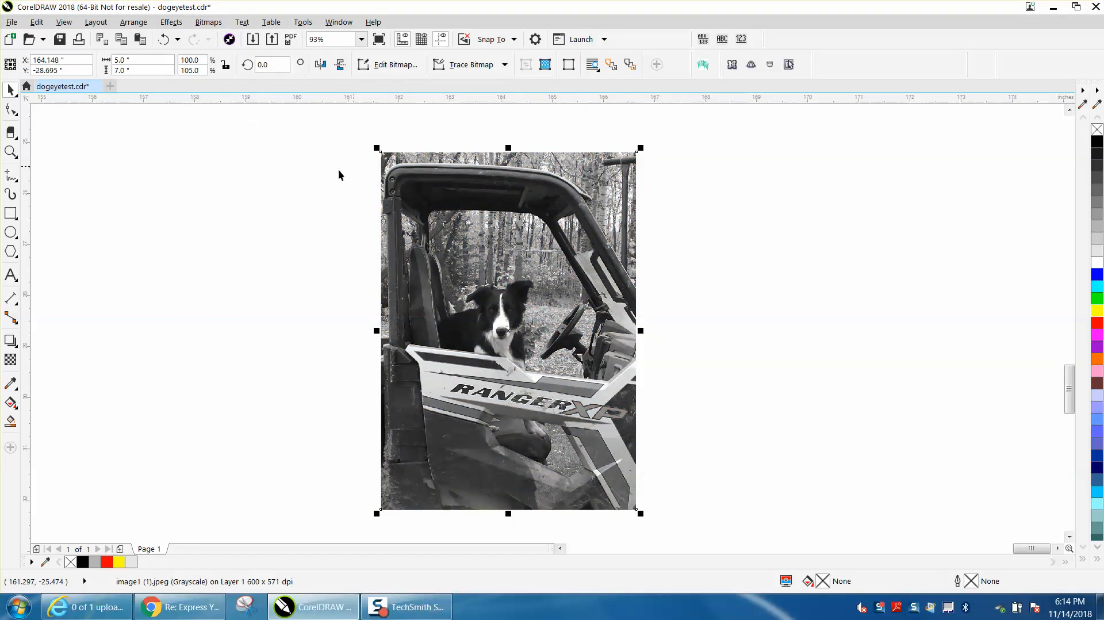
Activate the Eraser on the photo and try a 0.25-inch nib thickness over the dog's eye
click(11, 151)
drag(453, 284, 612, 357)
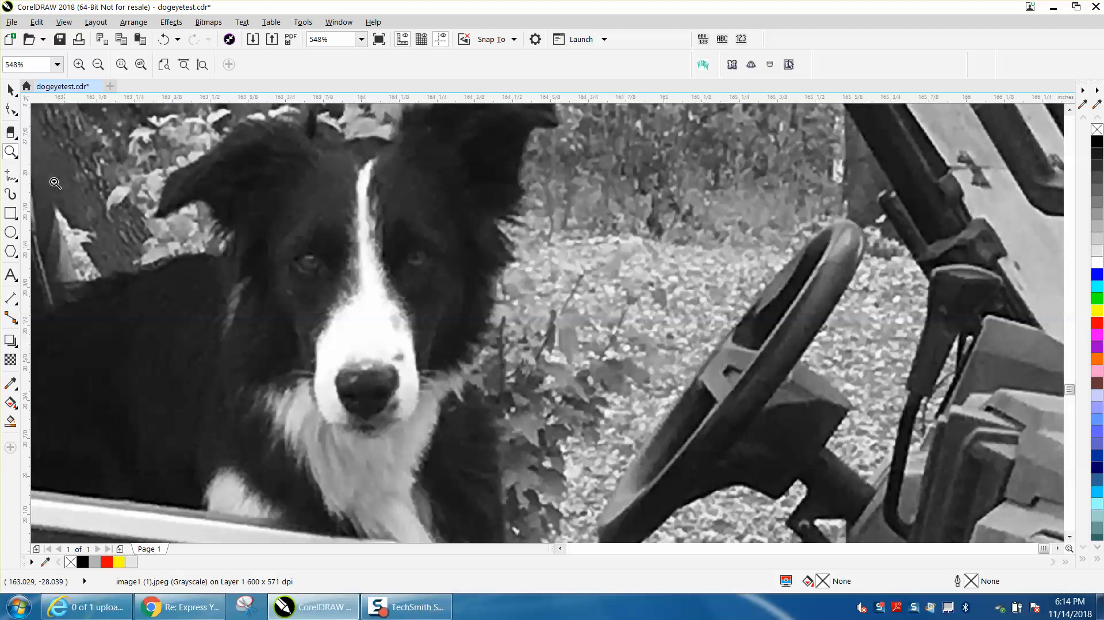
click(19, 142)
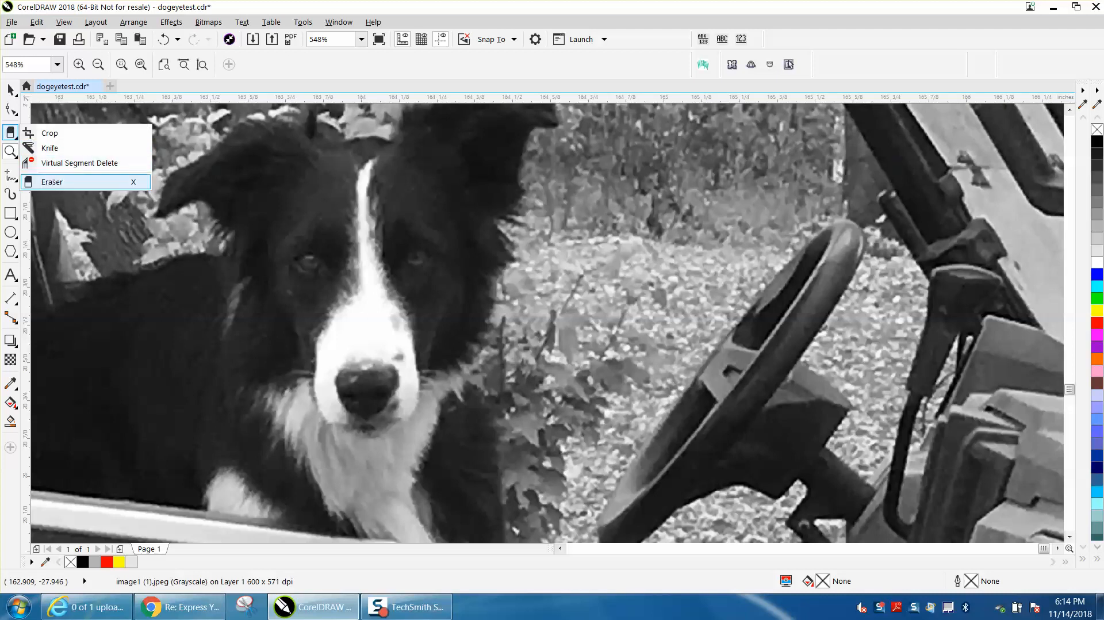
click(51, 182)
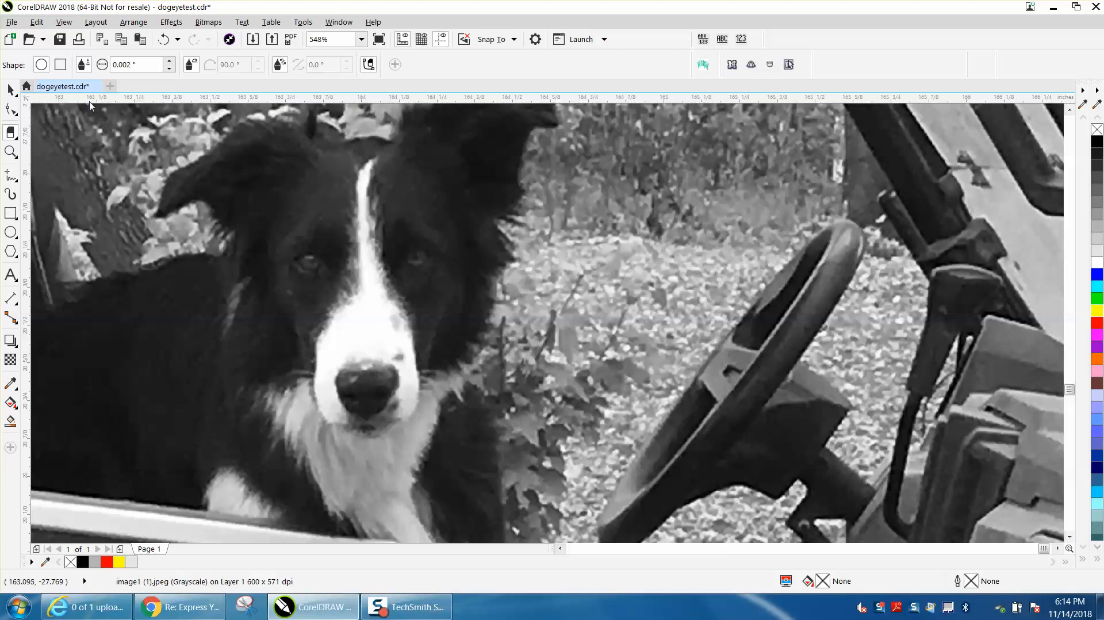
drag(143, 65, 109, 65)
key(BackSpace)
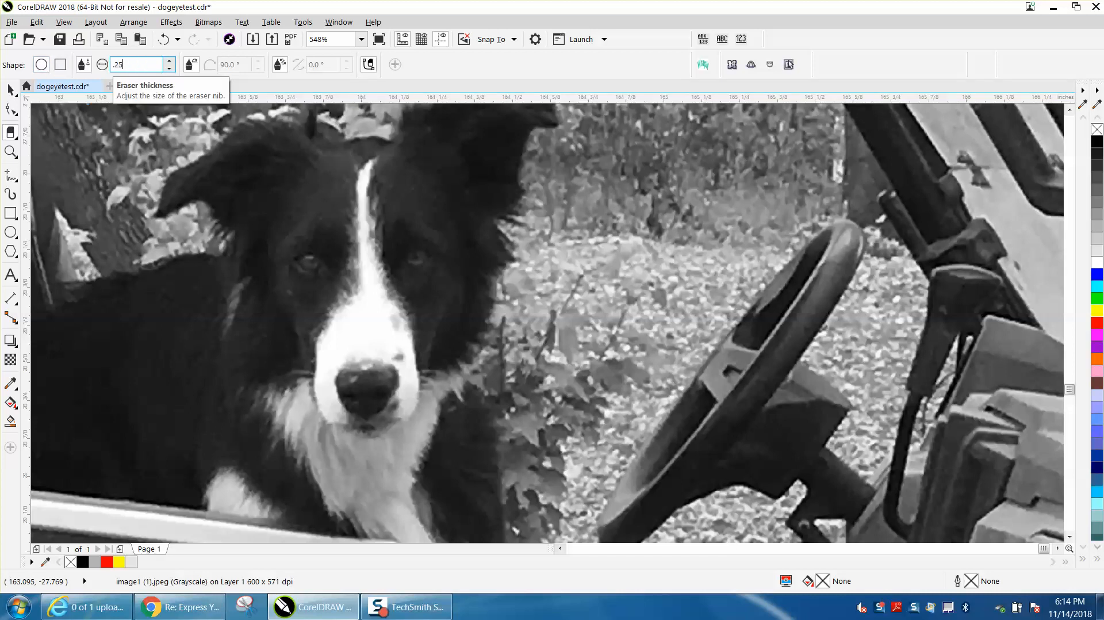
key(Return)
click(290, 248)
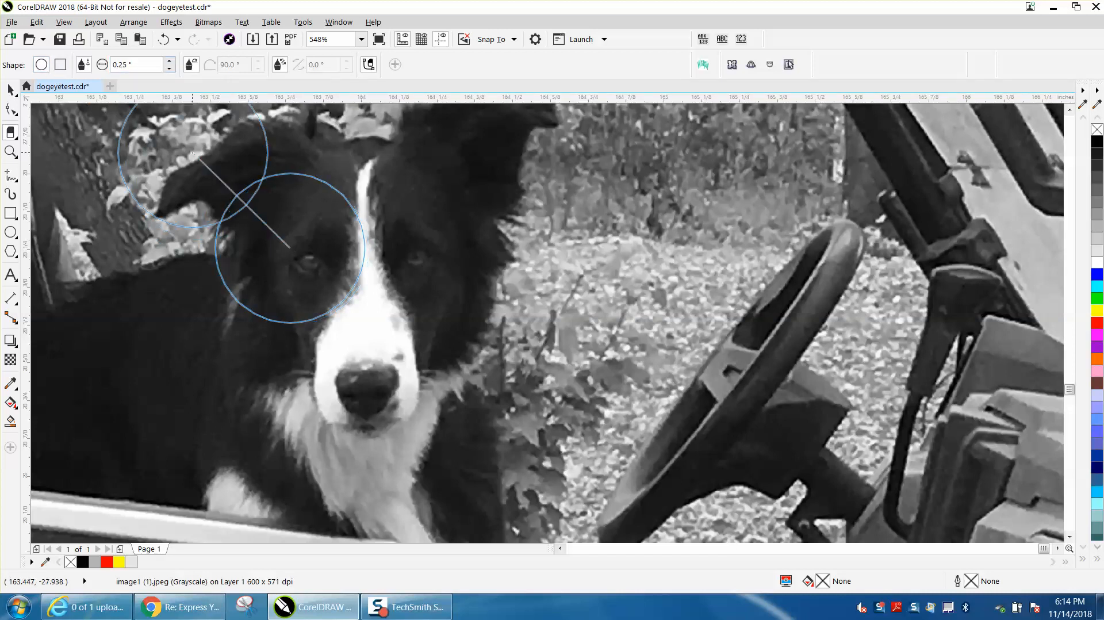
key(Escape)
Try an eraser thickness of 0.05 inch against the size of the dog's eye
drag(141, 64, 67, 59)
key(BackSpace)
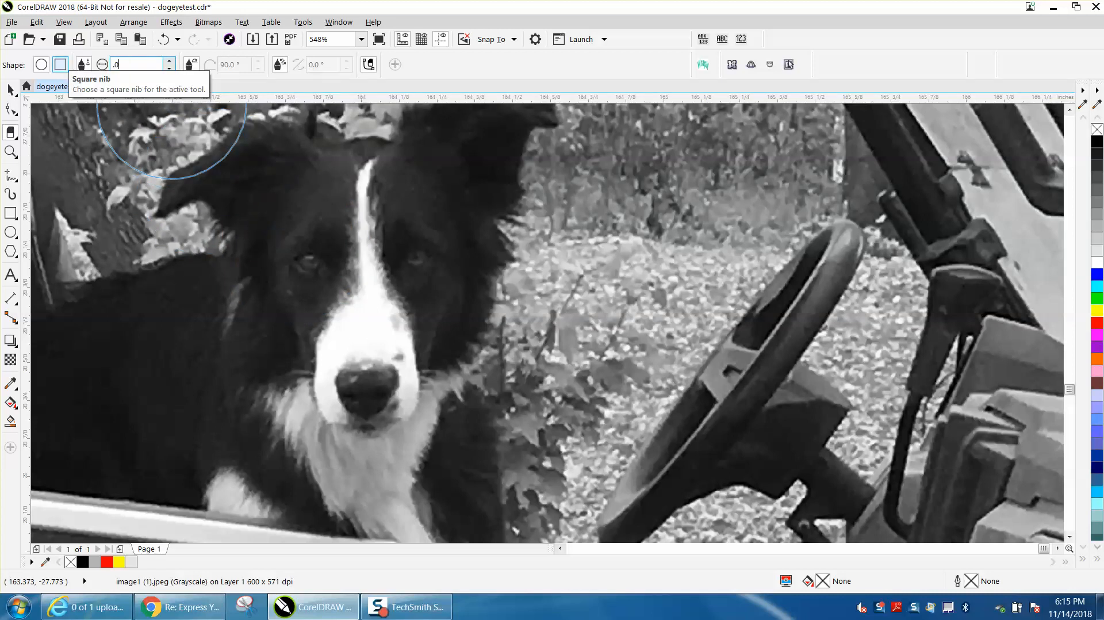
text(.05)
key(Return)
click(199, 208)
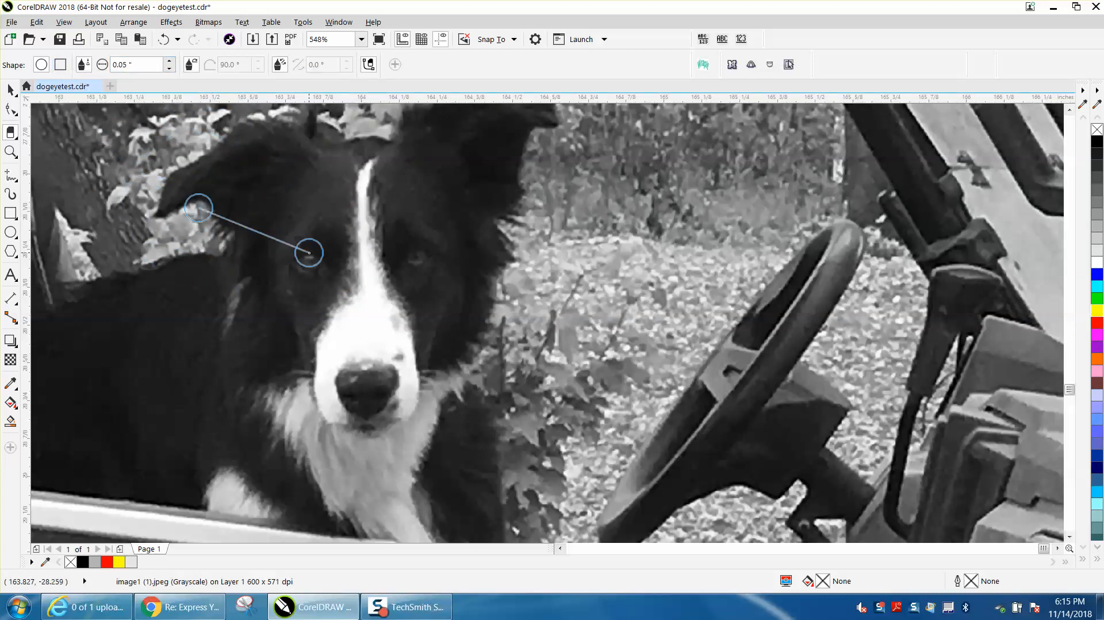
key(Escape)
Set the eraser thickness to 0.02 inch and erase both of the dog's eyes out of the photo
drag(142, 65, 87, 61)
text(.02)
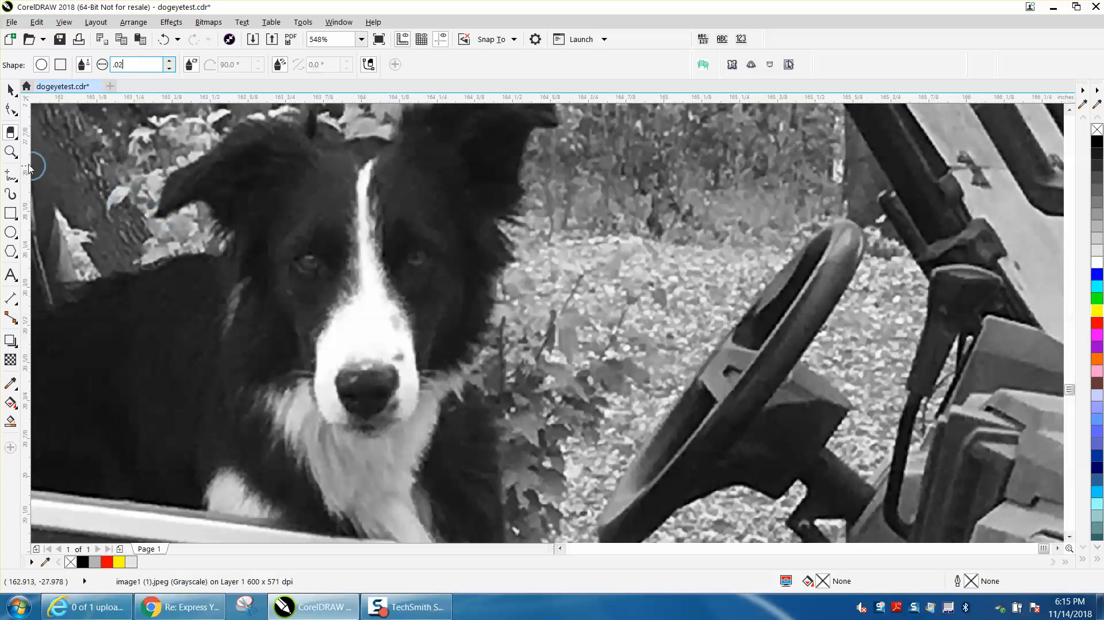
click(11, 152)
drag(285, 239, 483, 299)
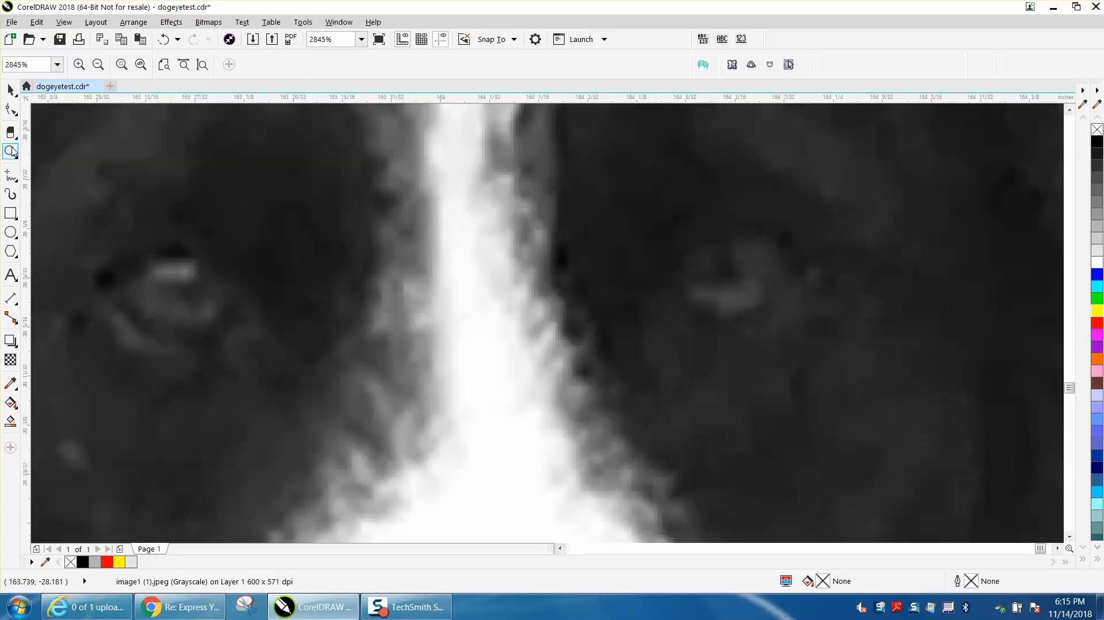
click(11, 131)
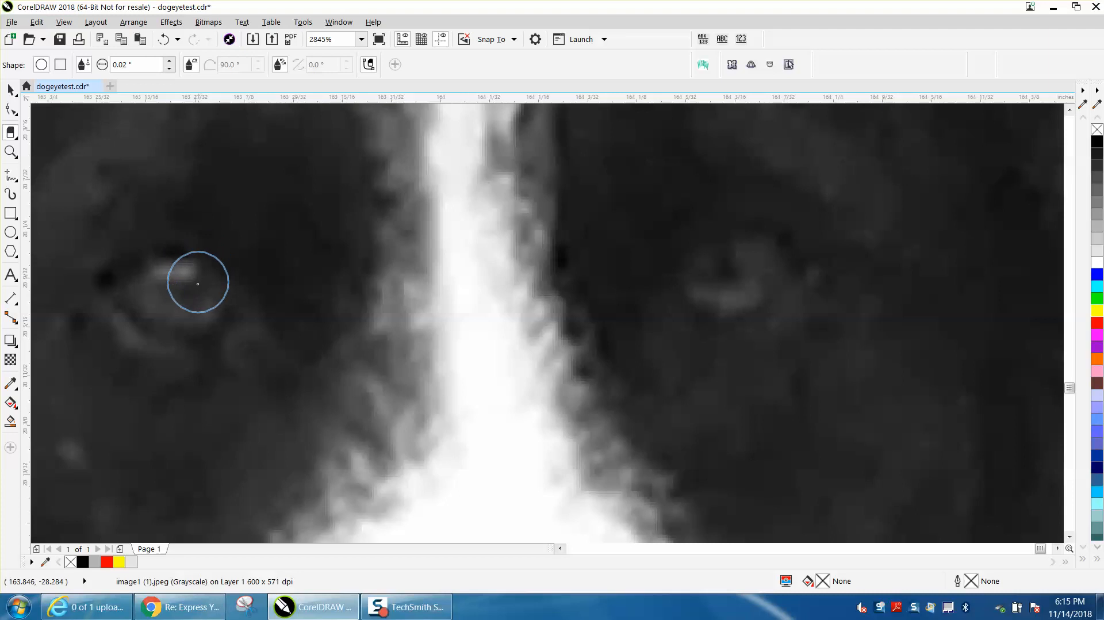
mouse_move(196, 286)
mouse_down()
mouse_move(150, 289)
mouse_move(184, 296)
mouse_up()
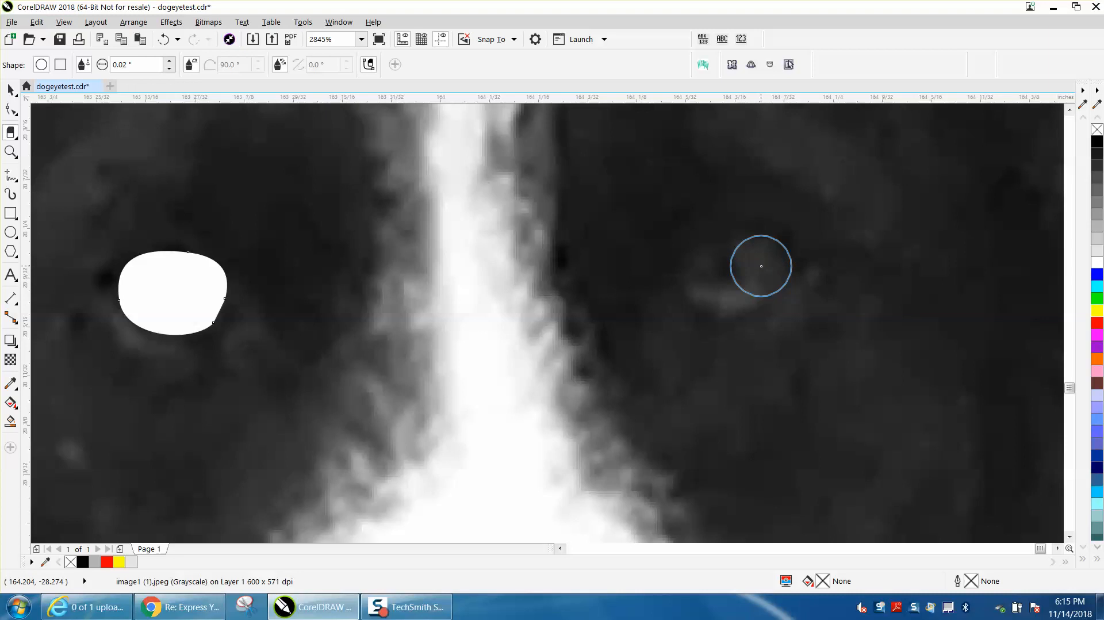
mouse_move(761, 266)
mouse_down()
mouse_move(726, 274)
mouse_move(735, 280)
mouse_up()
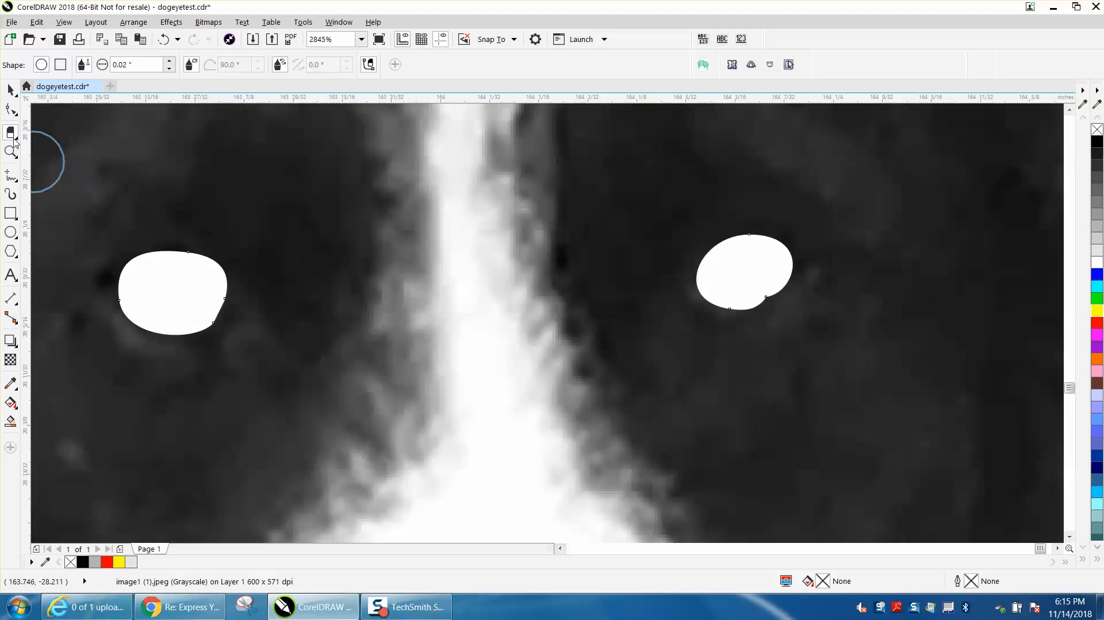
Examine the erased eye holes up close and within the whole photo
click(10, 89)
scroll(367, 285, down, 1)
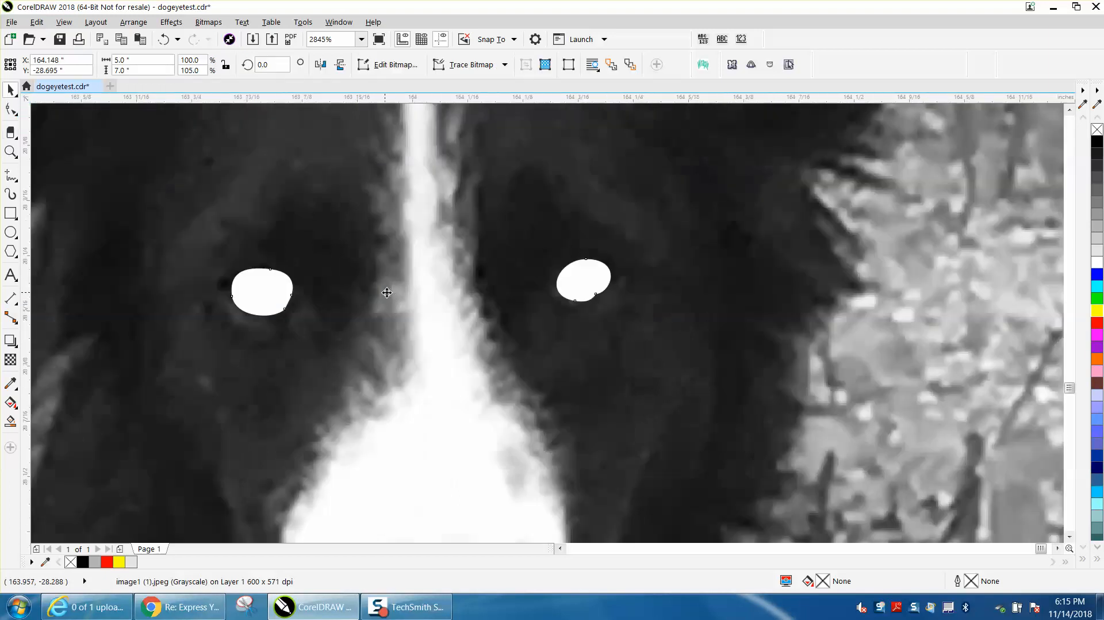
scroll(426, 308, down, 1)
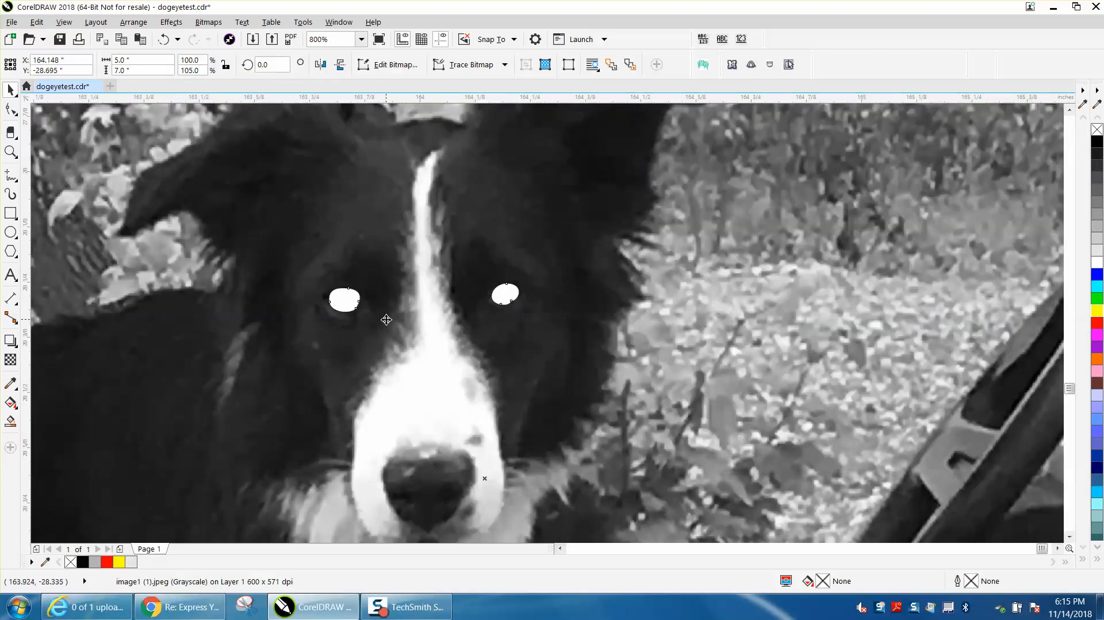
scroll(386, 319, down, 1)
click(11, 152)
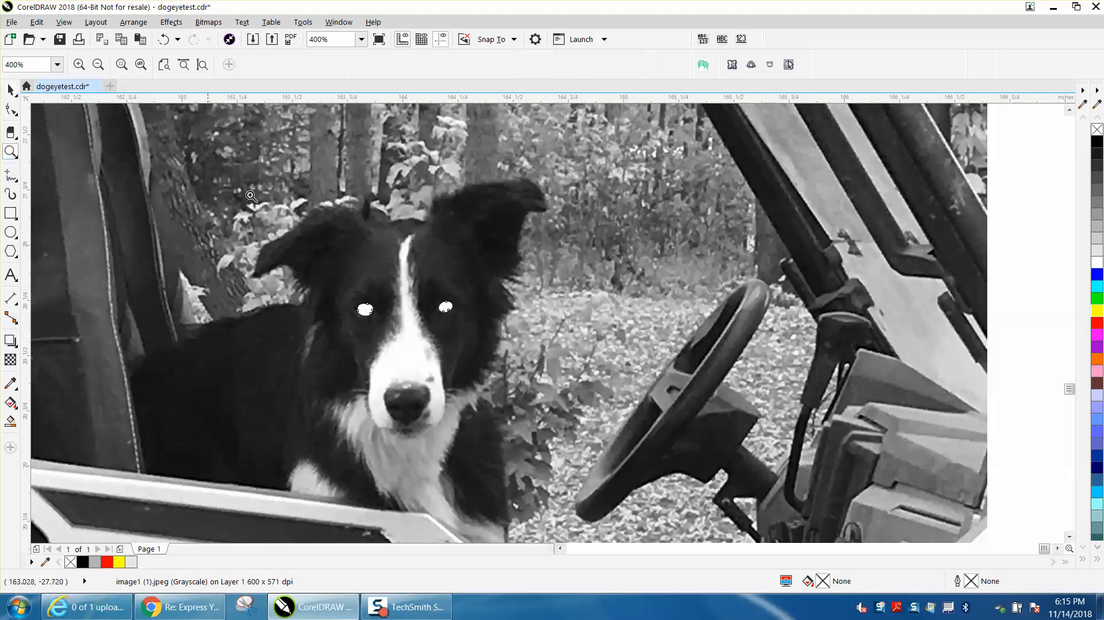
drag(315, 247, 518, 369)
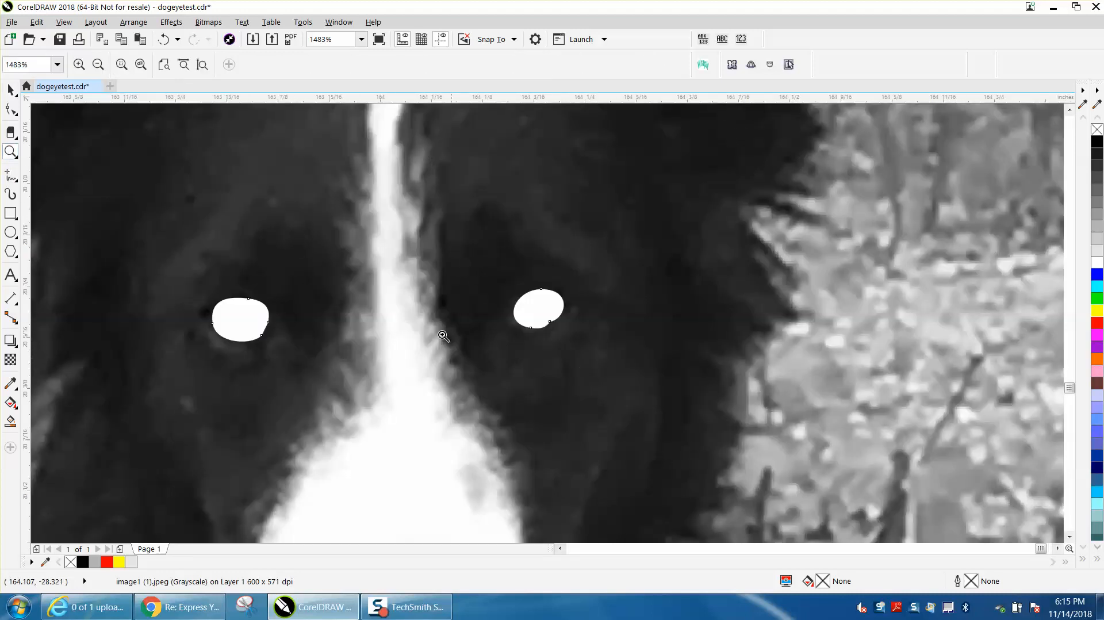
scroll(490, 334, down, 3)
scroll(490, 334, down, 1)
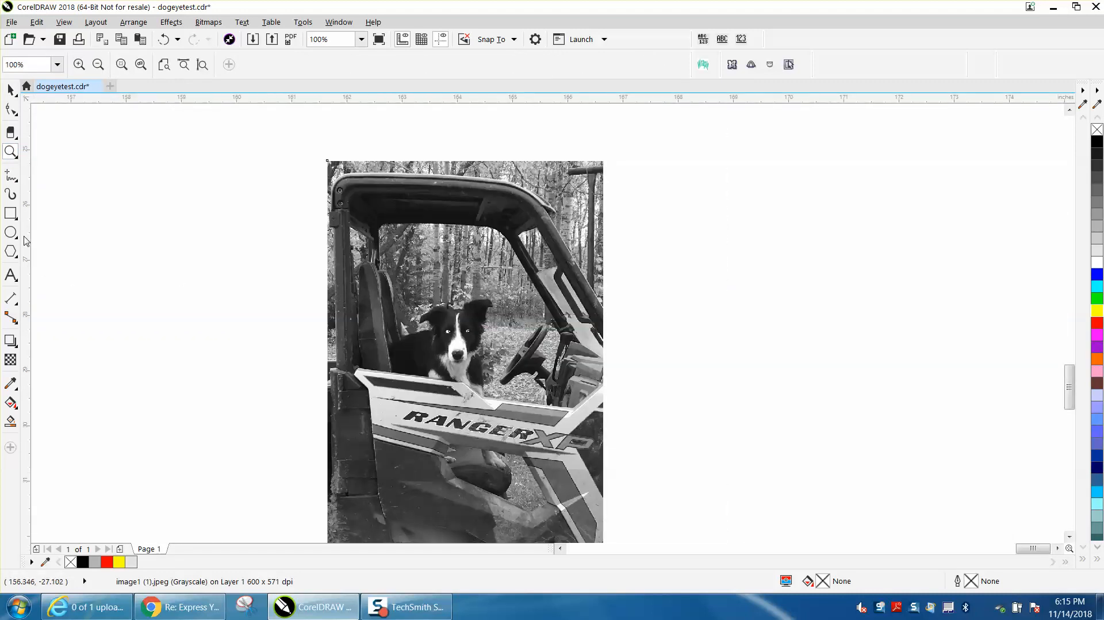
Draw a rectangle about 7 by 3.1 inches across the dog and the middle of the photo, and fill it yellow
click(12, 214)
drag(269, 231, 657, 404)
click(1097, 311)
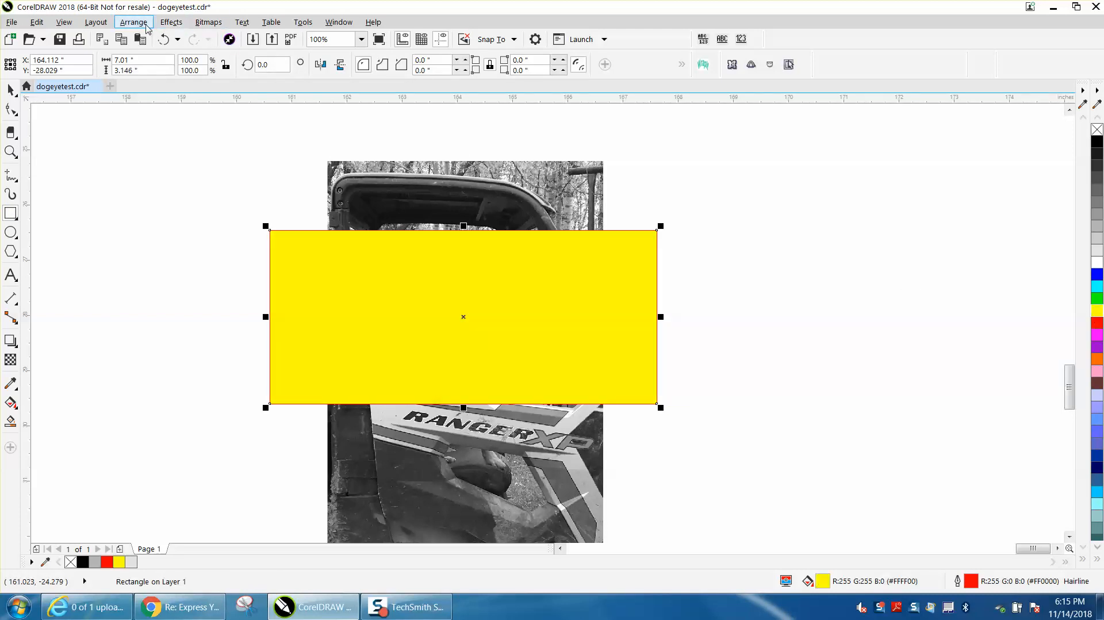
Send the yellow rectangle behind the photo and check the dog's eyes up close
click(142, 24)
mouse_move(204, 225)
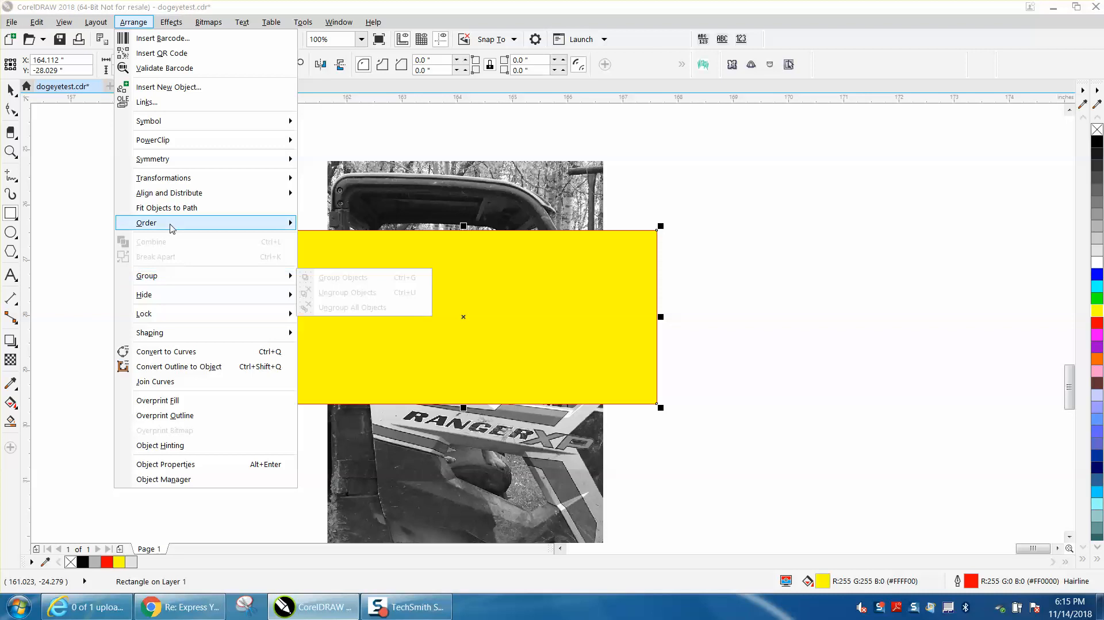
click(325, 239)
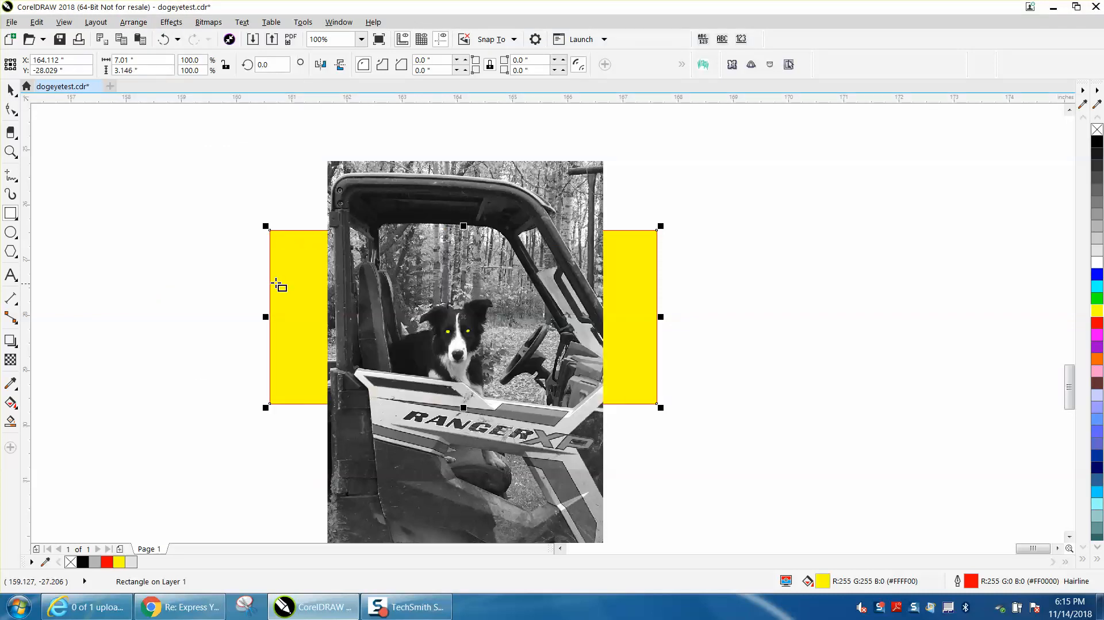
click(11, 152)
drag(415, 315, 561, 382)
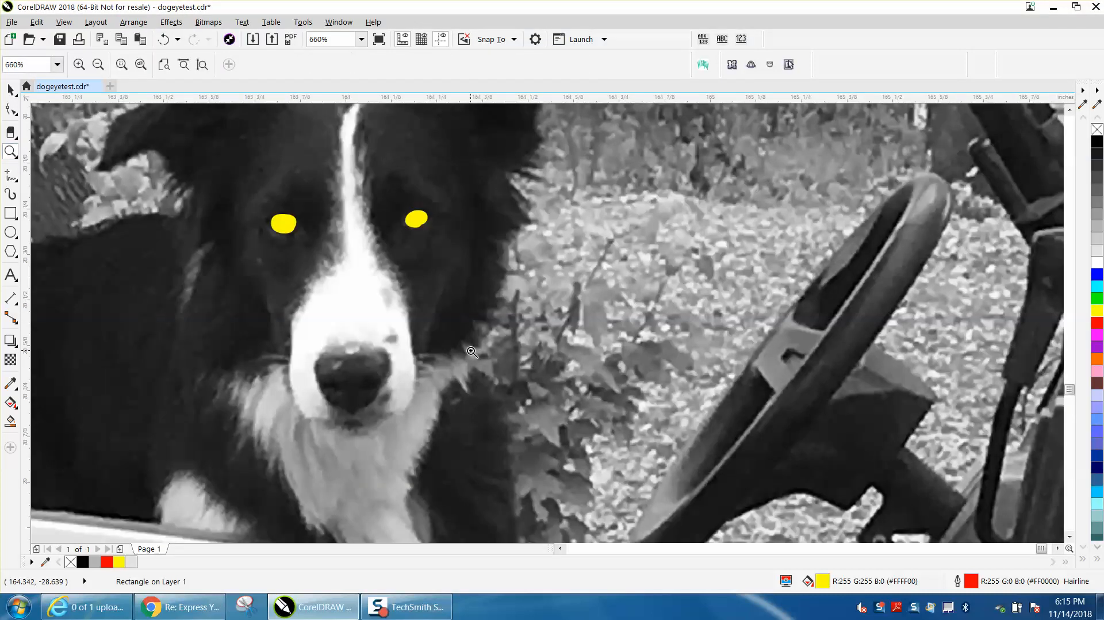
Delete the yellow rectangle behind the photo
scroll(471, 351, down, 5)
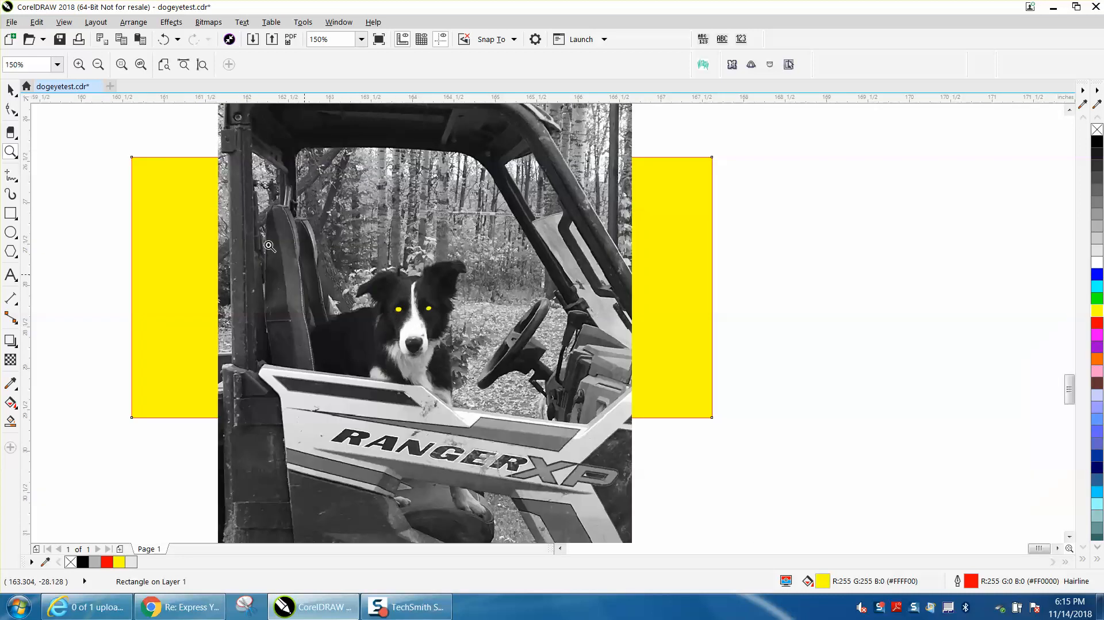
click(10, 90)
click(153, 177)
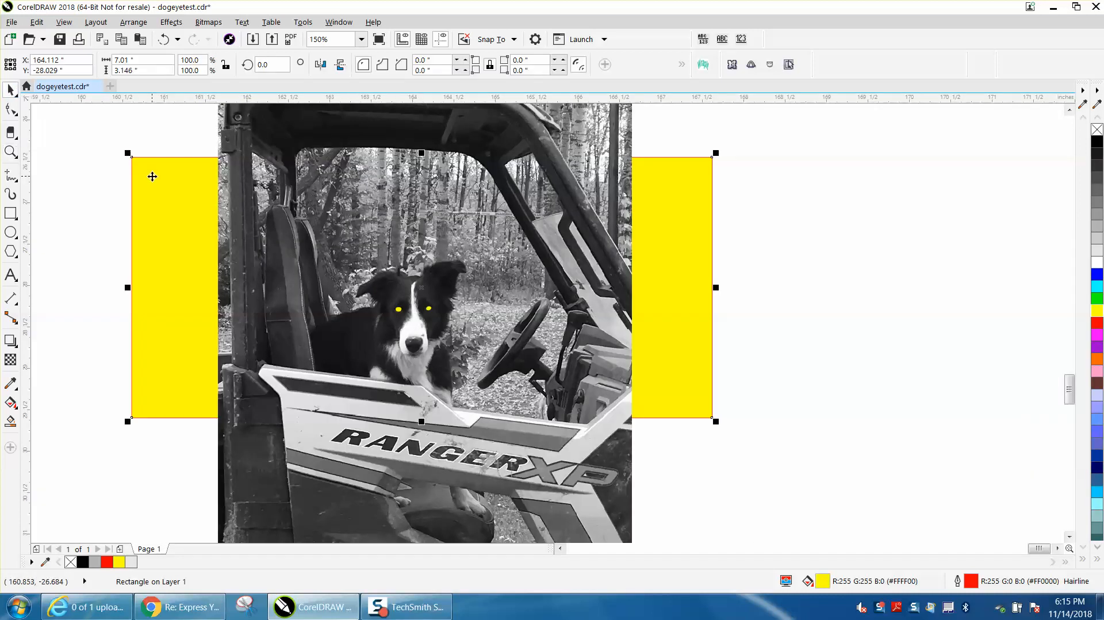
key(Delete)
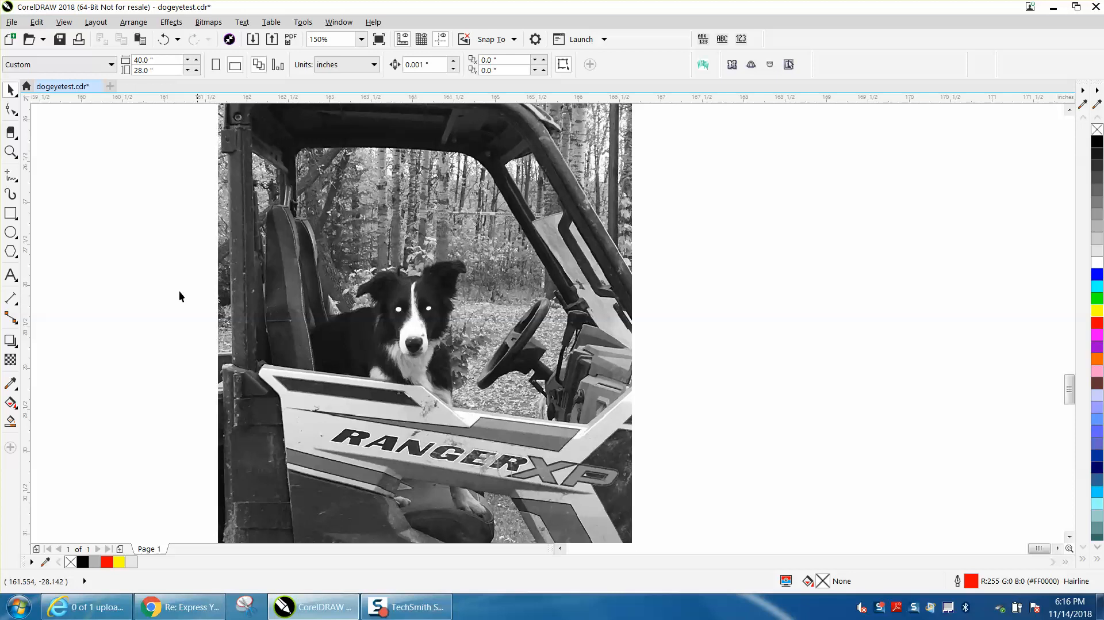
Draw an ellipse inside each erased eye hole, about 0.044 by 0.028 inch in the left and 0.025 by 0.017 inch in the right
click(10, 151)
drag(358, 305, 543, 371)
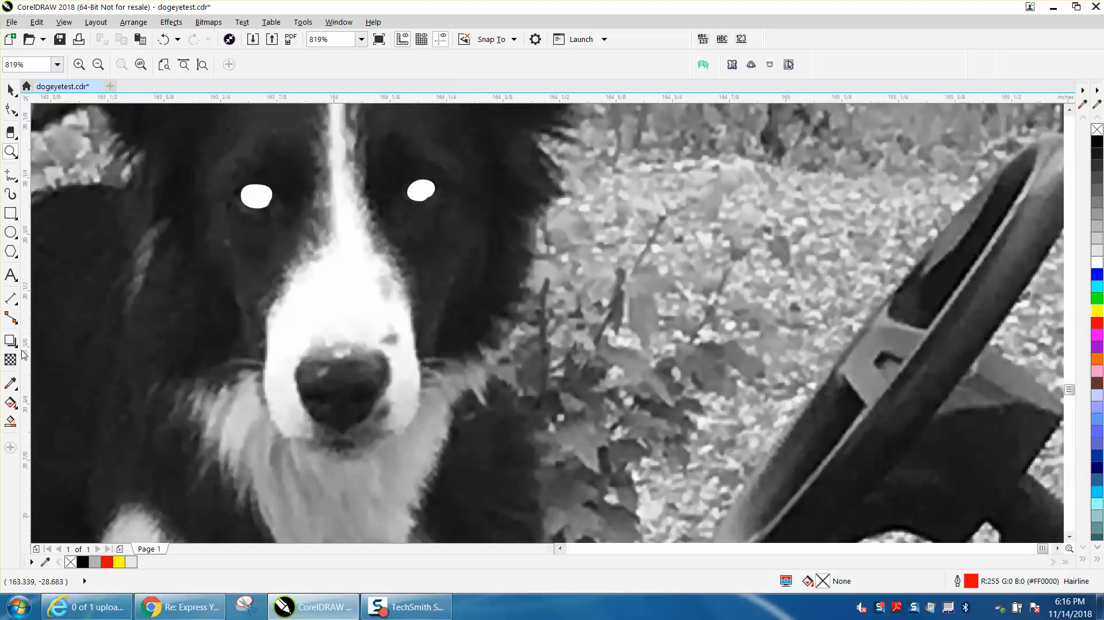
click(11, 235)
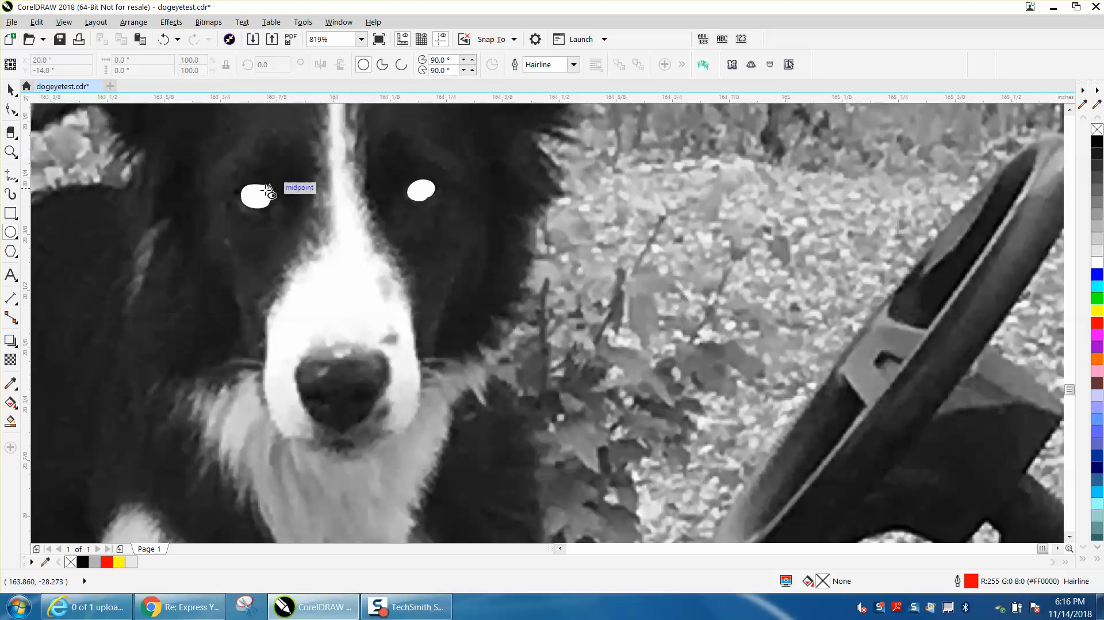
drag(261, 193, 245, 206)
drag(428, 188, 420, 194)
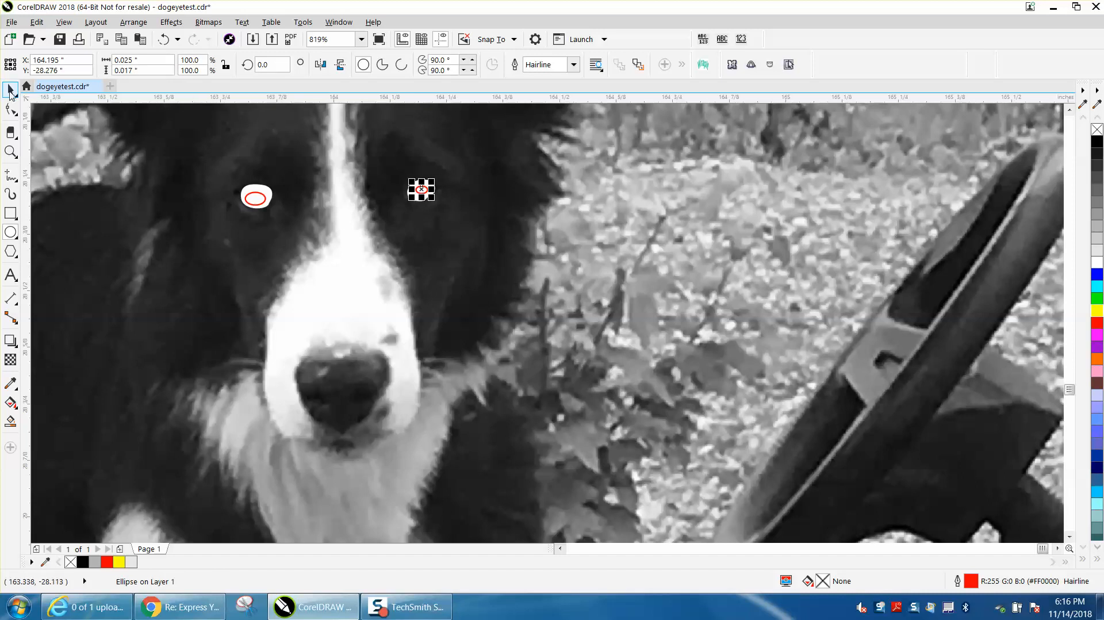
Smart-fill both eye ellipses with 10% Black and no outline
click(10, 421)
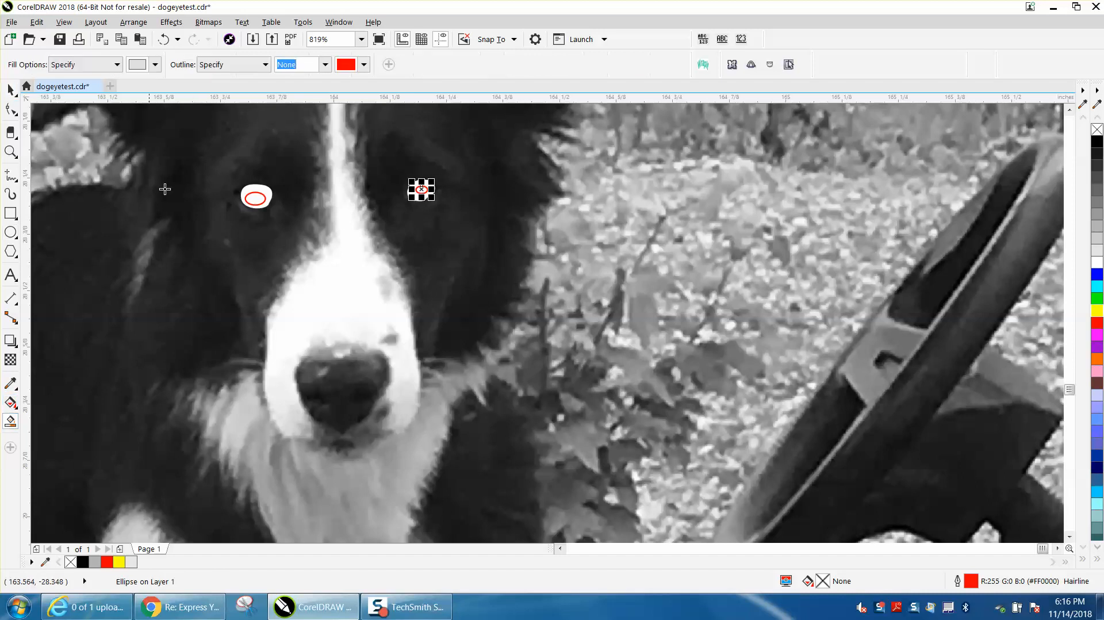
click(155, 65)
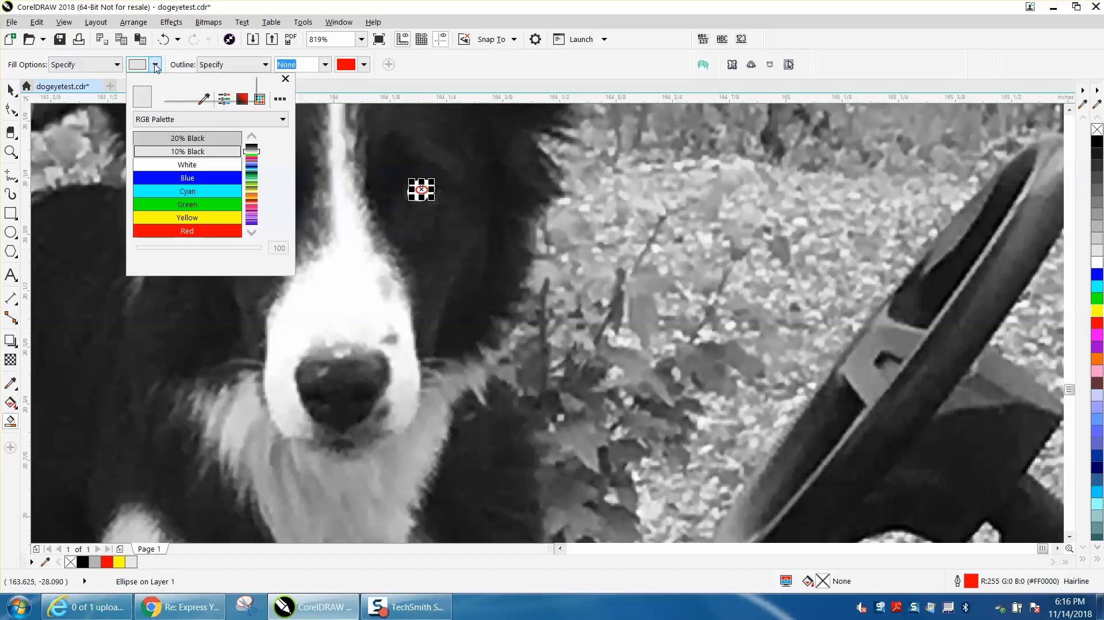
click(201, 151)
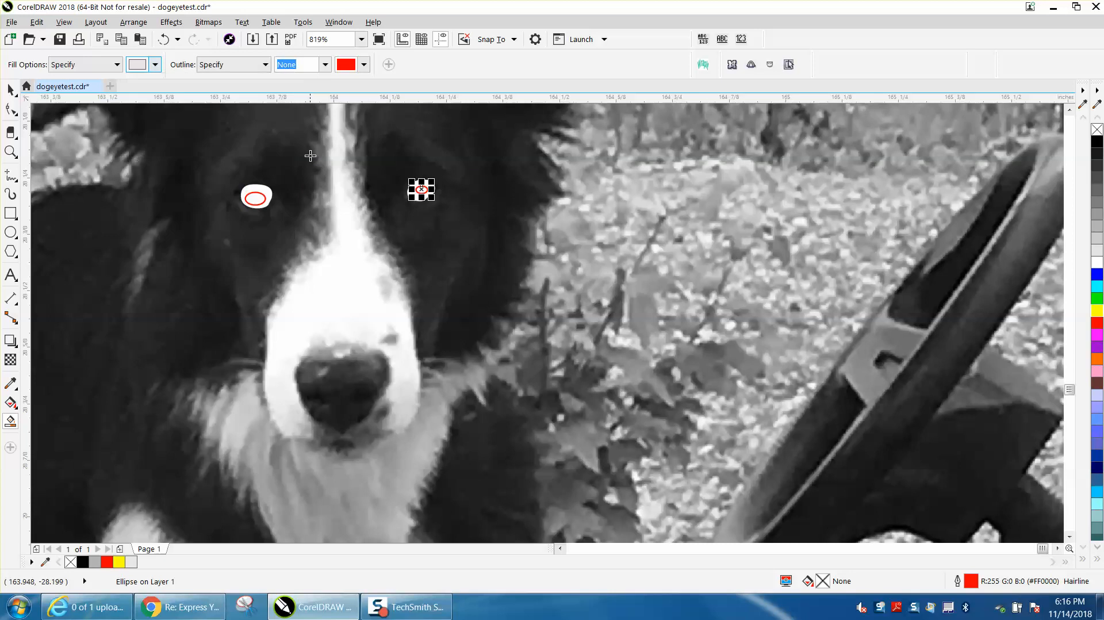
click(257, 197)
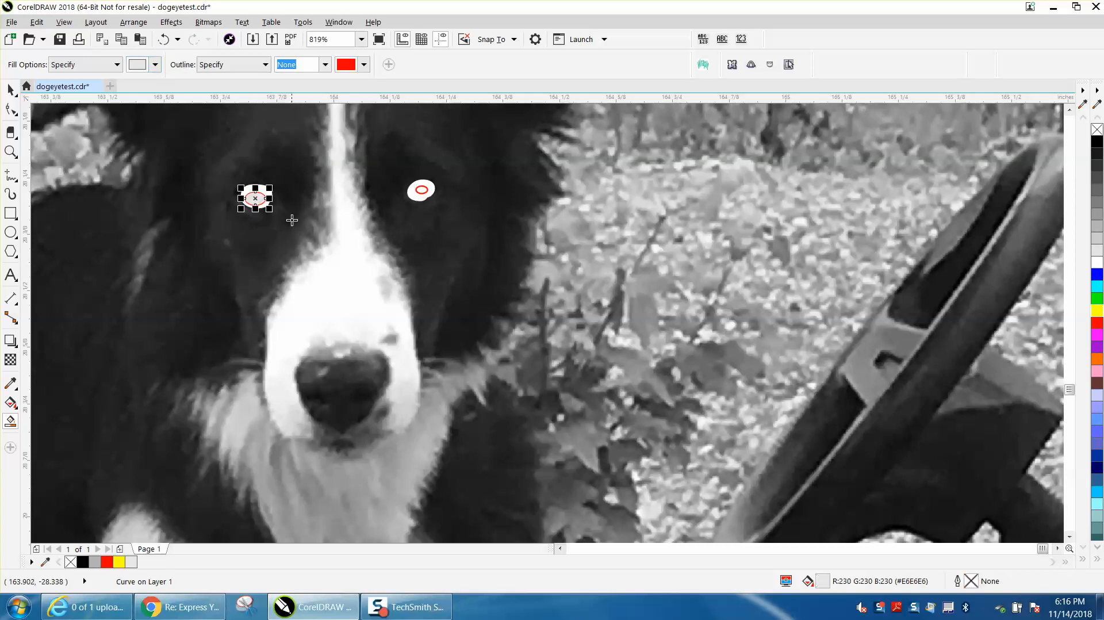
click(421, 190)
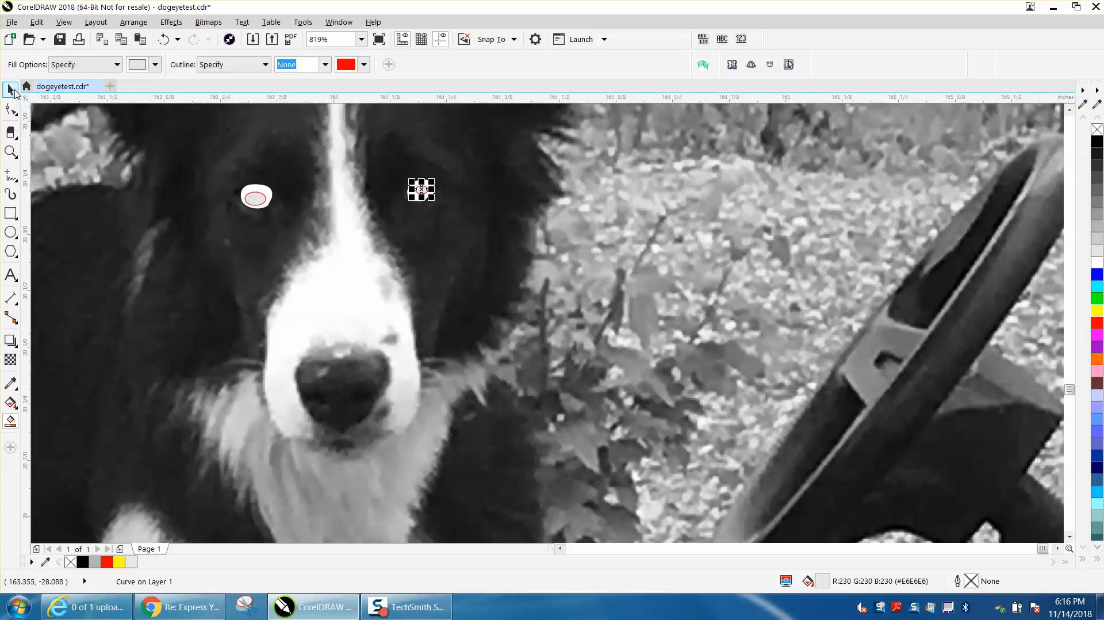
Delete the red outline ellipse in the left eye and centre its grey fill in the erased hole
click(13, 90)
click(263, 198)
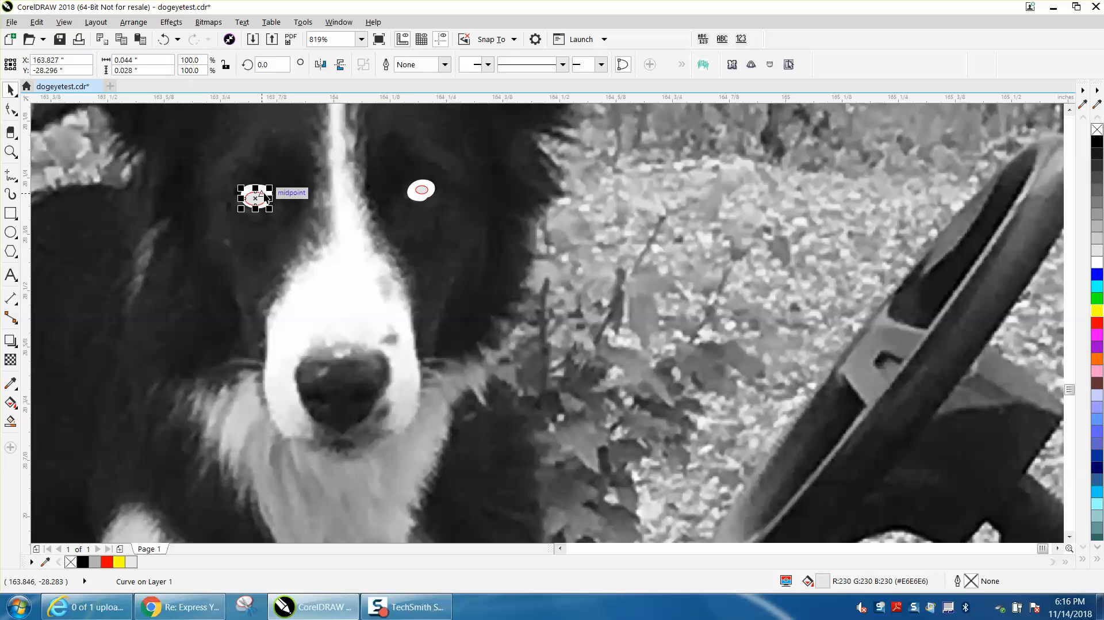
click(301, 211)
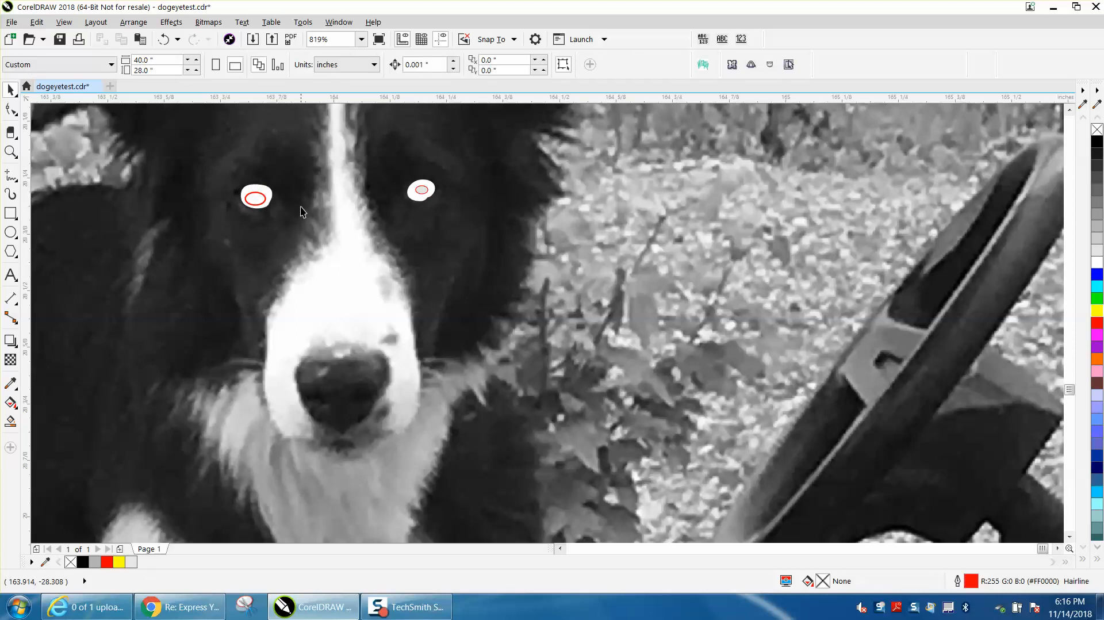
click(166, 39)
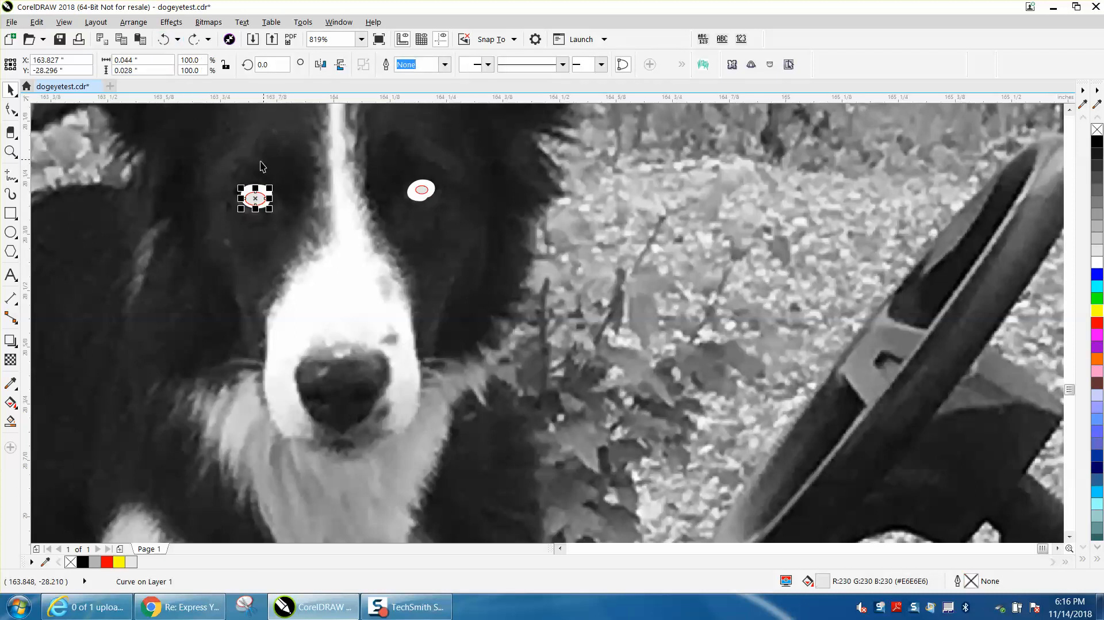
mouse_move(255, 198)
mouse_down()
mouse_move(291, 183)
mouse_move(257, 195)
mouse_up()
click(265, 199)
key(Delete)
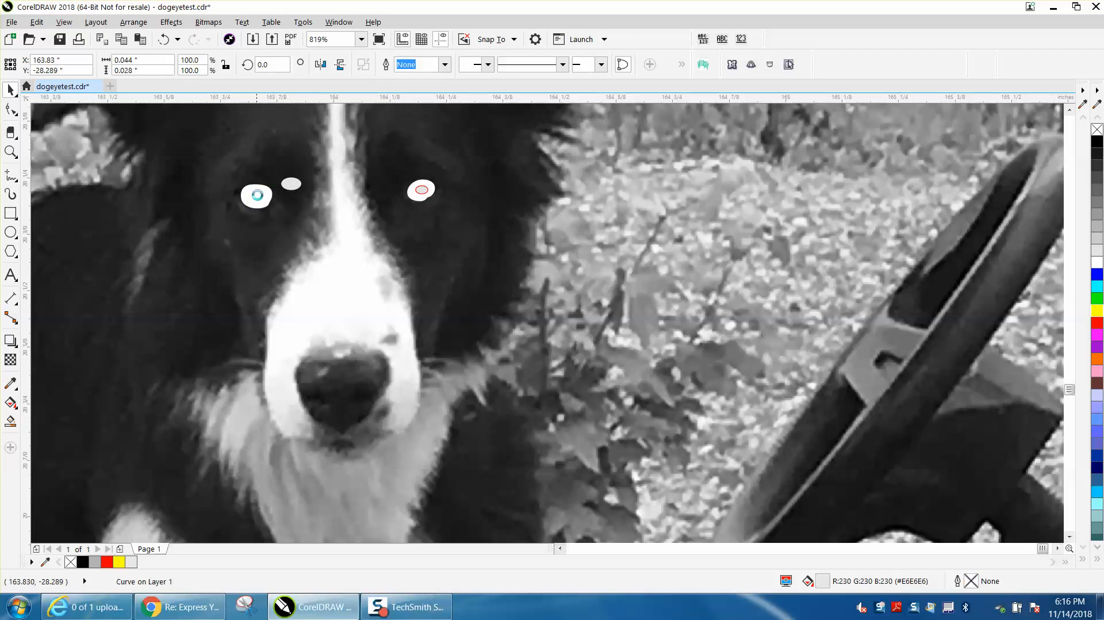
Delete the red outline ellipse in the right eye, keeping only the grey fill
click(421, 194)
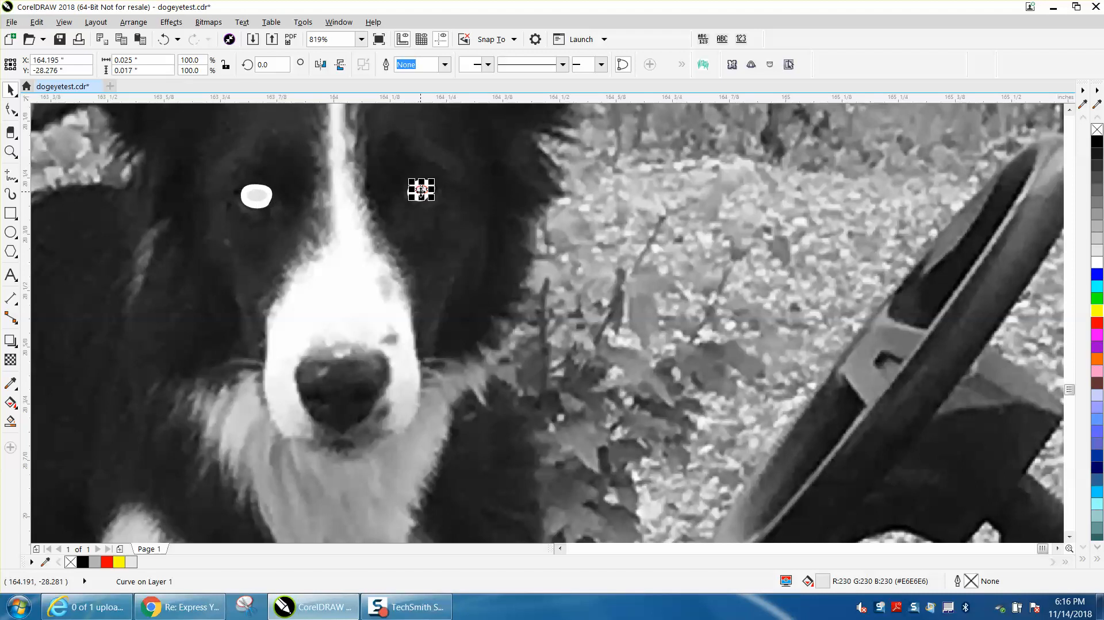
drag(421, 189, 514, 233)
click(426, 190)
key(Delete)
Enlarge the right eye's grey fill to about 0.037 by 0.019 inch and check both eyes within the whole photo
click(10, 151)
click(17, 96)
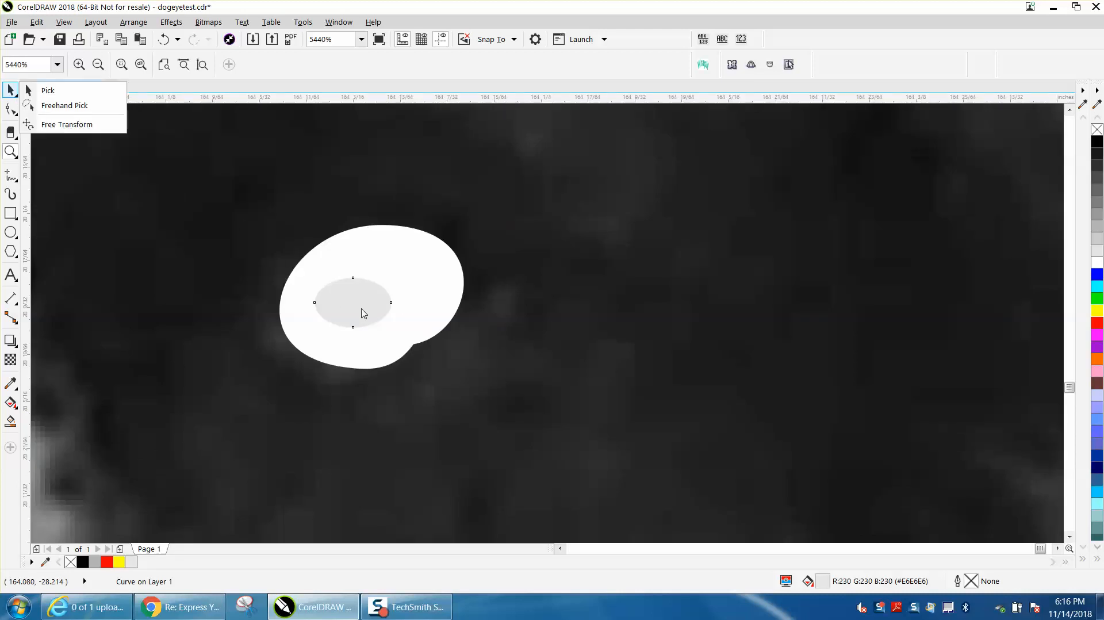
click(48, 90)
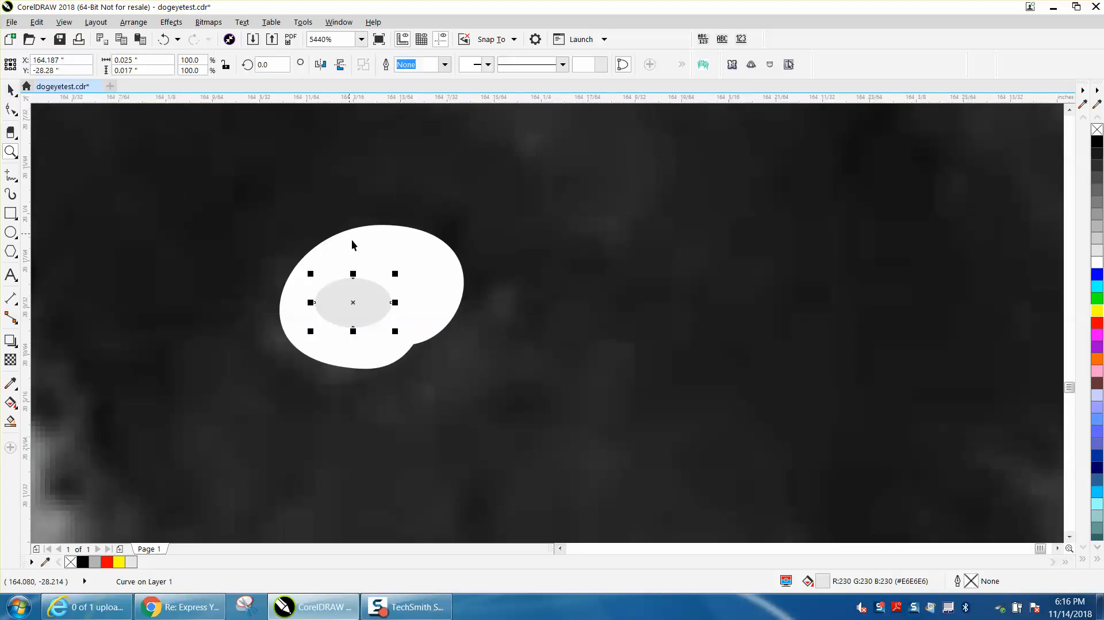
drag(394, 302, 415, 301)
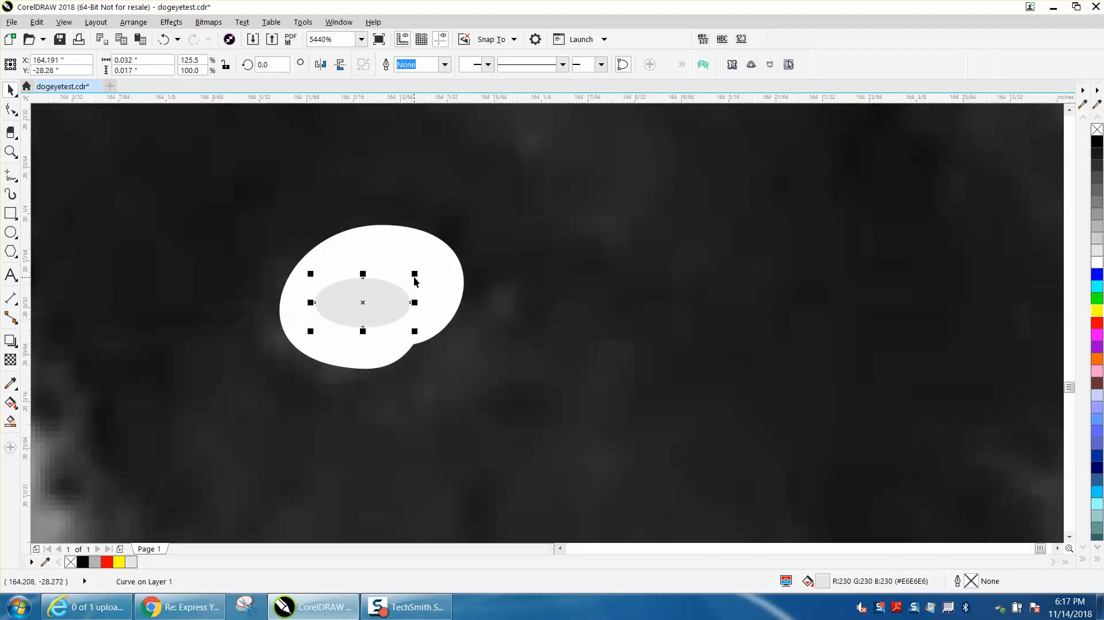
drag(414, 274, 430, 263)
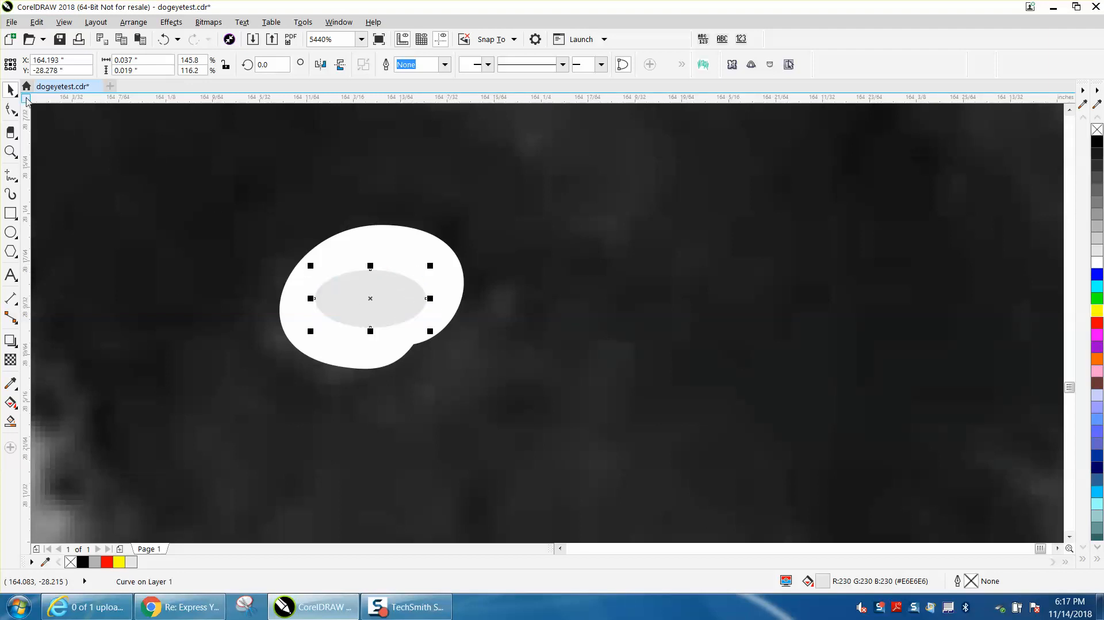
scroll(562, 374, down, 3)
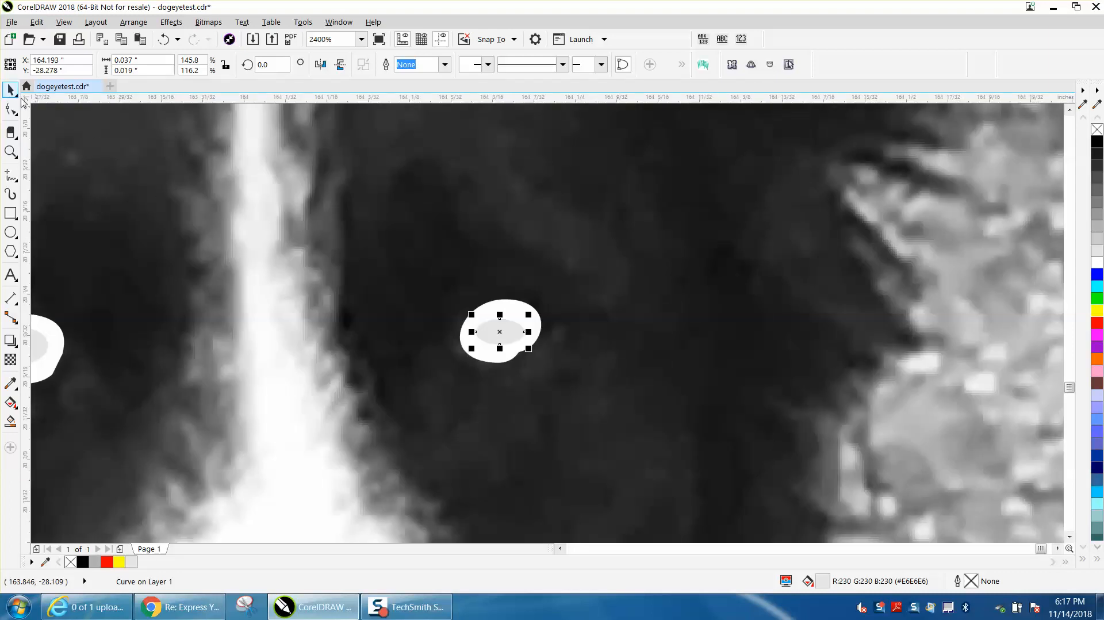
scroll(520, 327, down, 2)
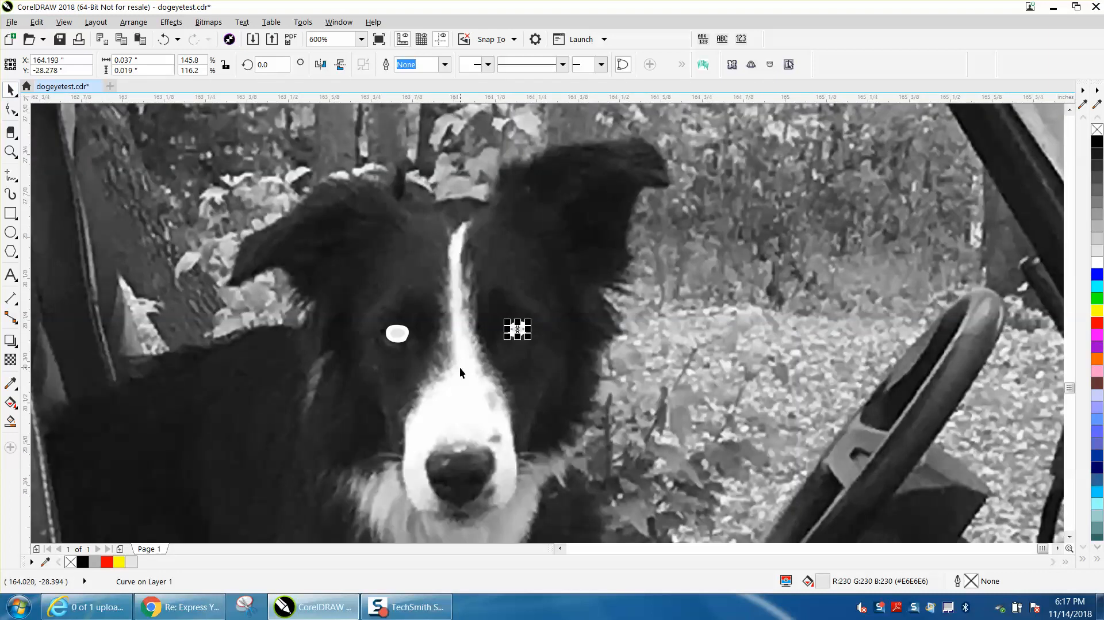
scroll(460, 366, down, 1)
click(895, 372)
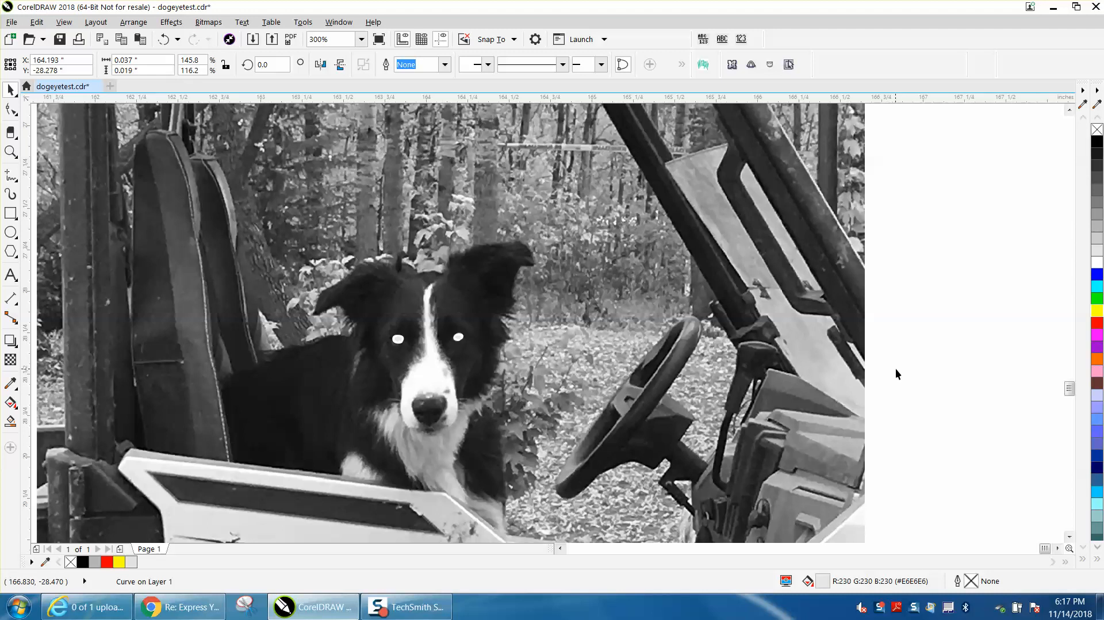
scroll(500, 354, down, 1)
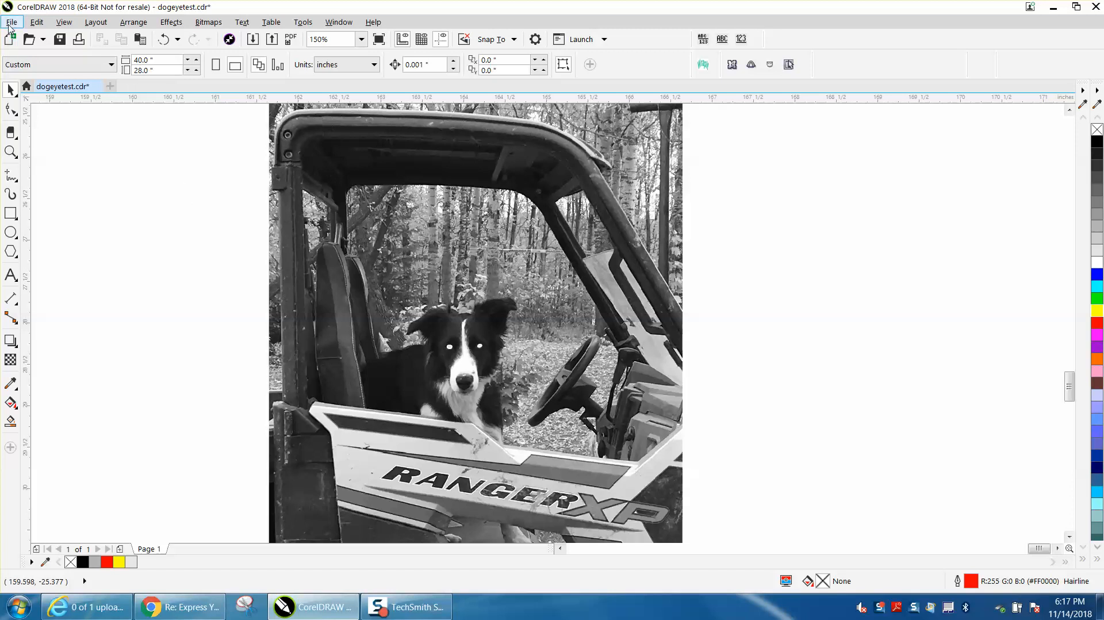
Delete the PhotoGrav and MORE title together with the engraved dog photos around the page
scroll(381, 276, down, 4)
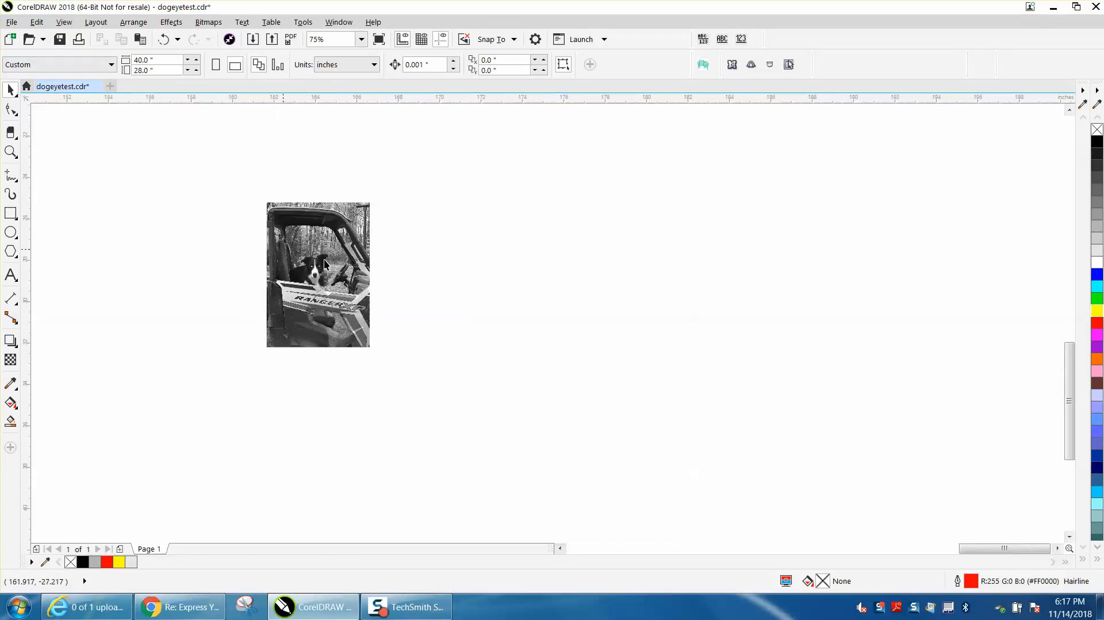
scroll(384, 279, down, 3)
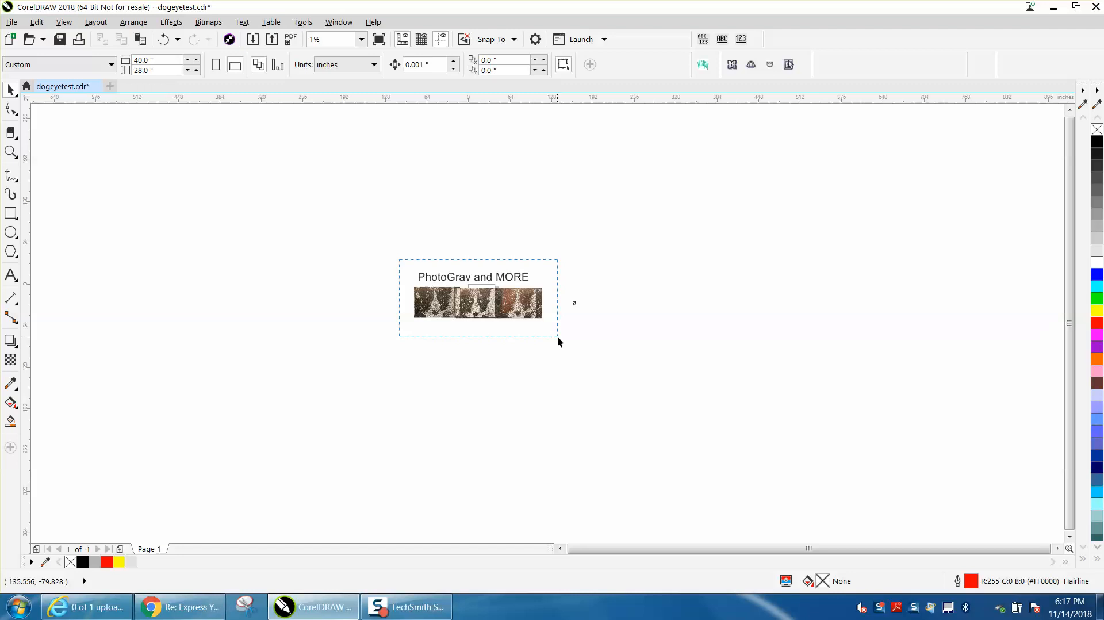
key(Delete)
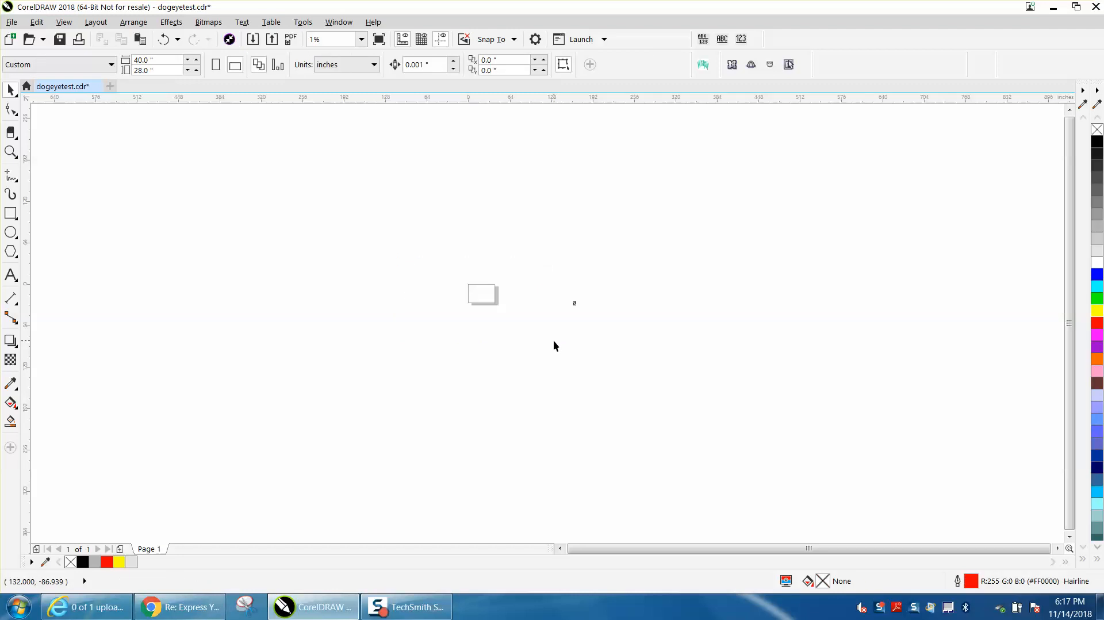
Try exporting the photo with both eye fills as a JPEG, and undo the deletion of the title and engraved photos
key(F4)
scroll(556, 346, down, 2)
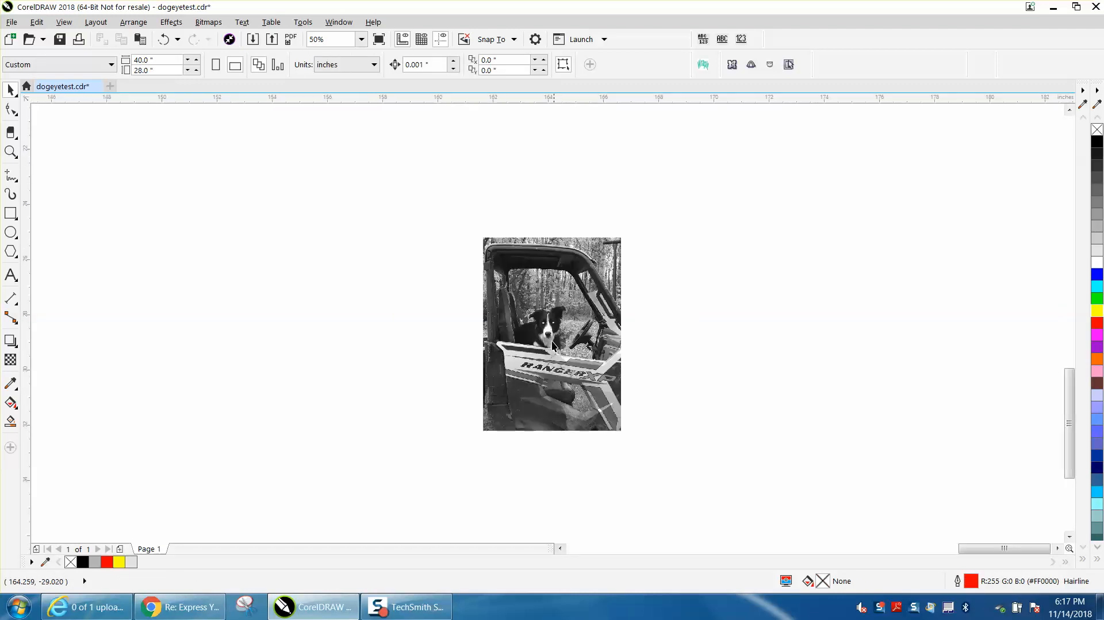
drag(489, 277, 676, 446)
drag(595, 358, 695, 443)
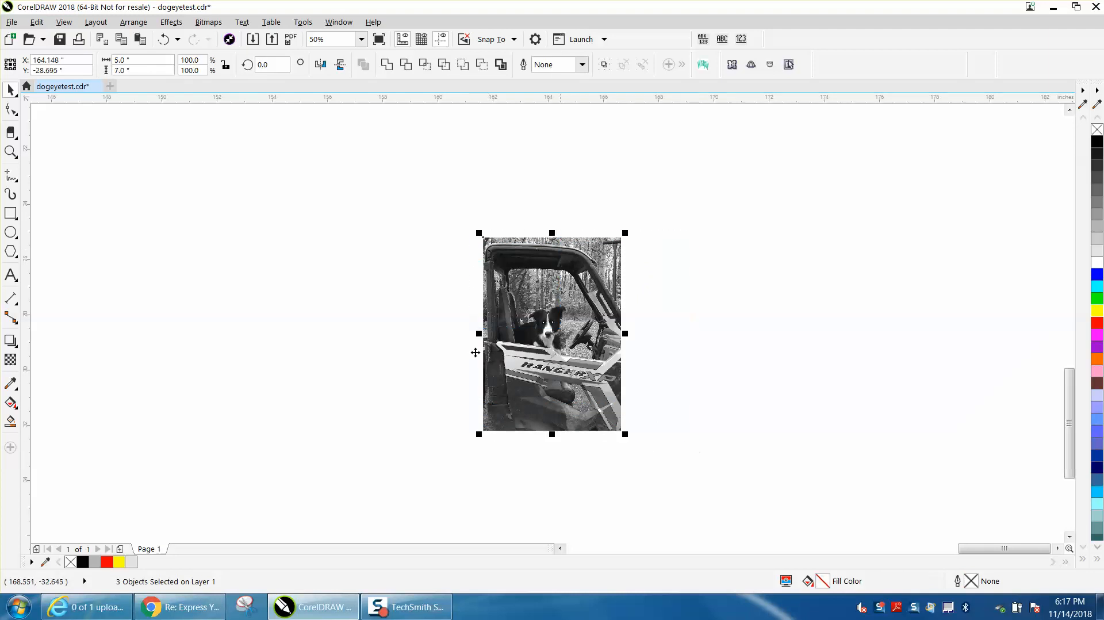
click(11, 22)
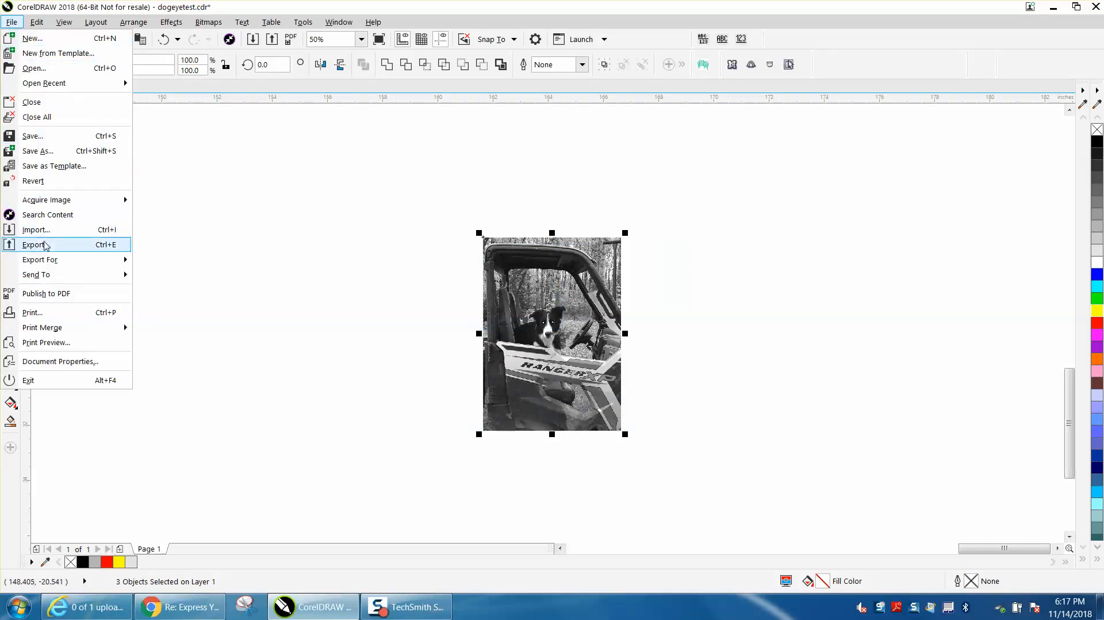
click(46, 245)
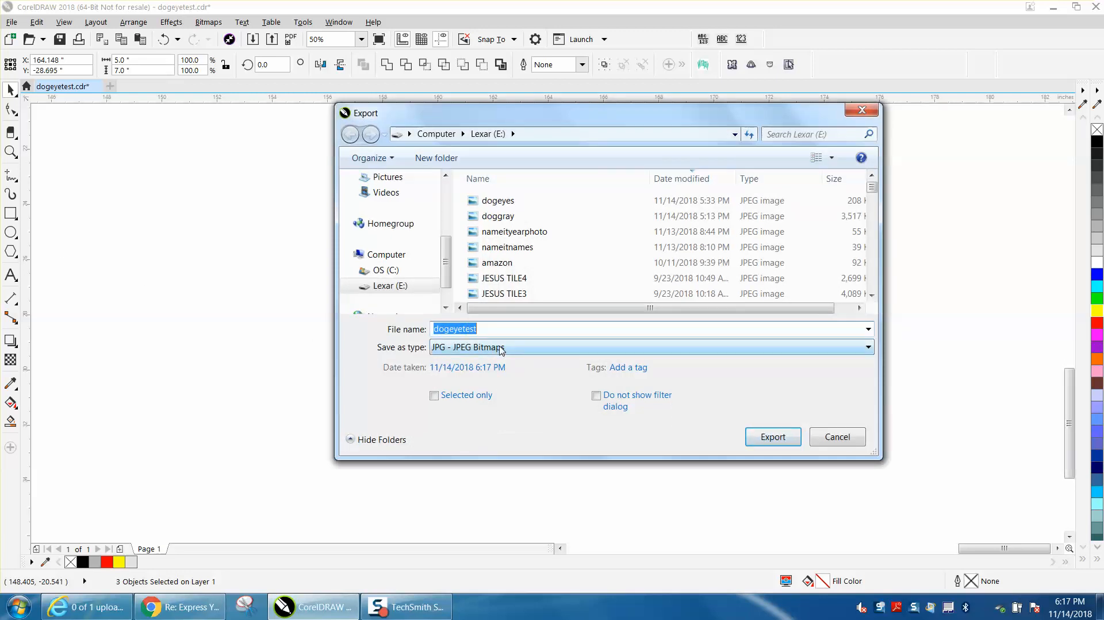
click(837, 438)
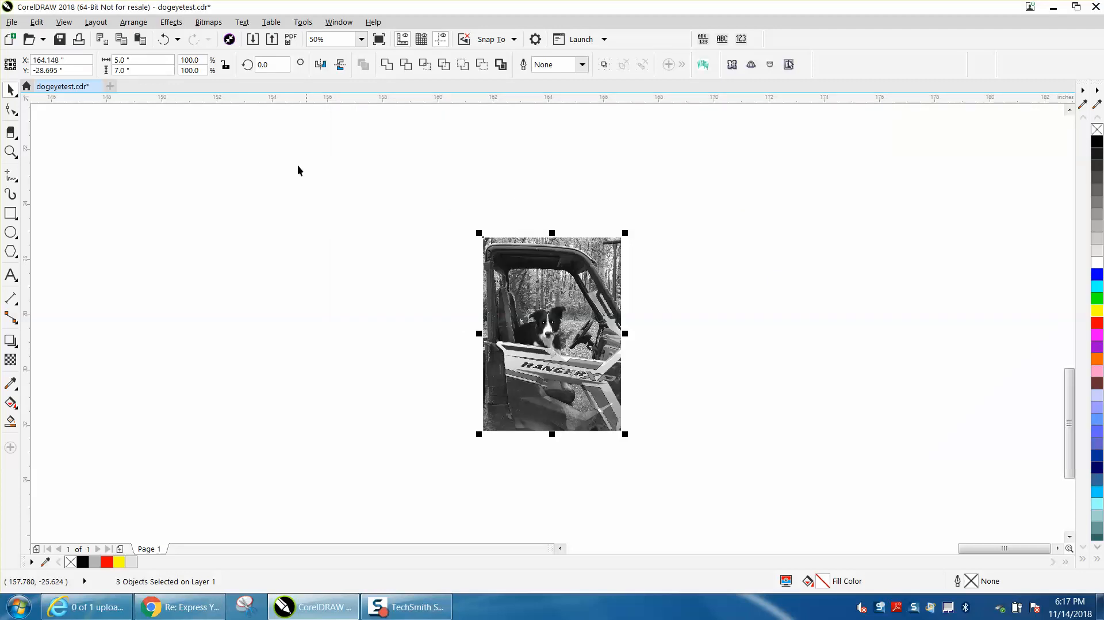
click(163, 40)
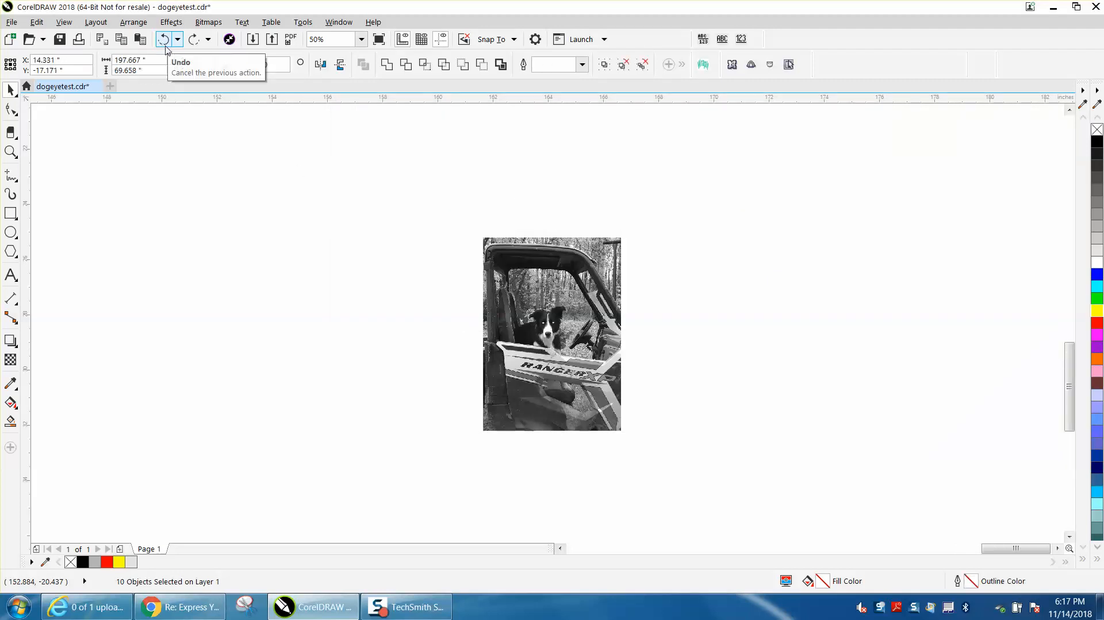
Examine the dog's eyes up close in the rightmost engraved photo
scroll(410, 247, down, 6)
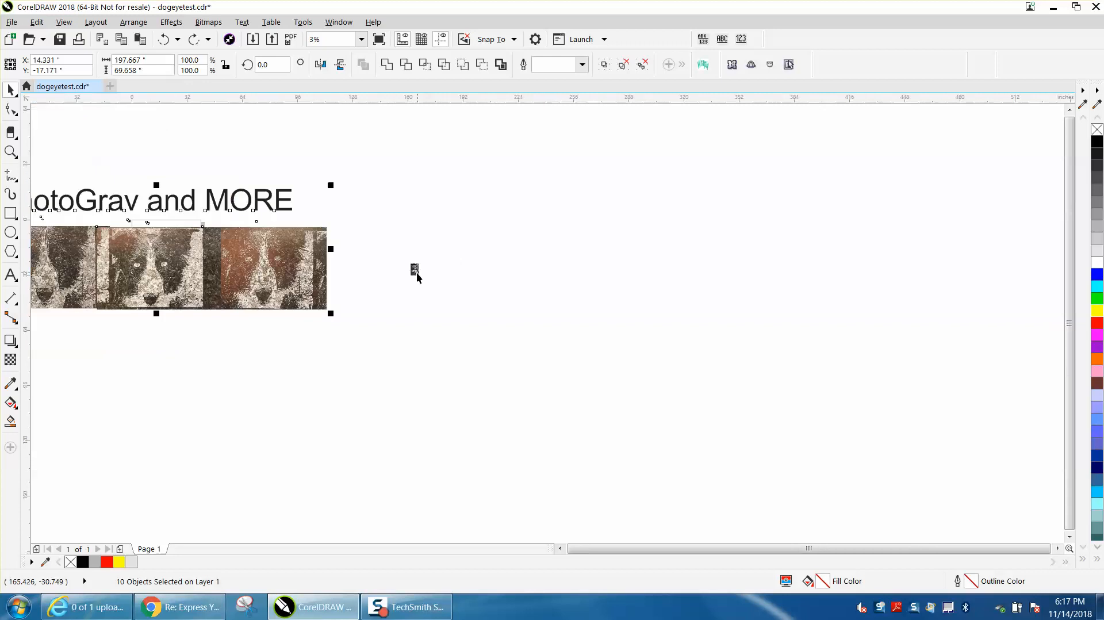
click(10, 152)
drag(235, 243, 329, 275)
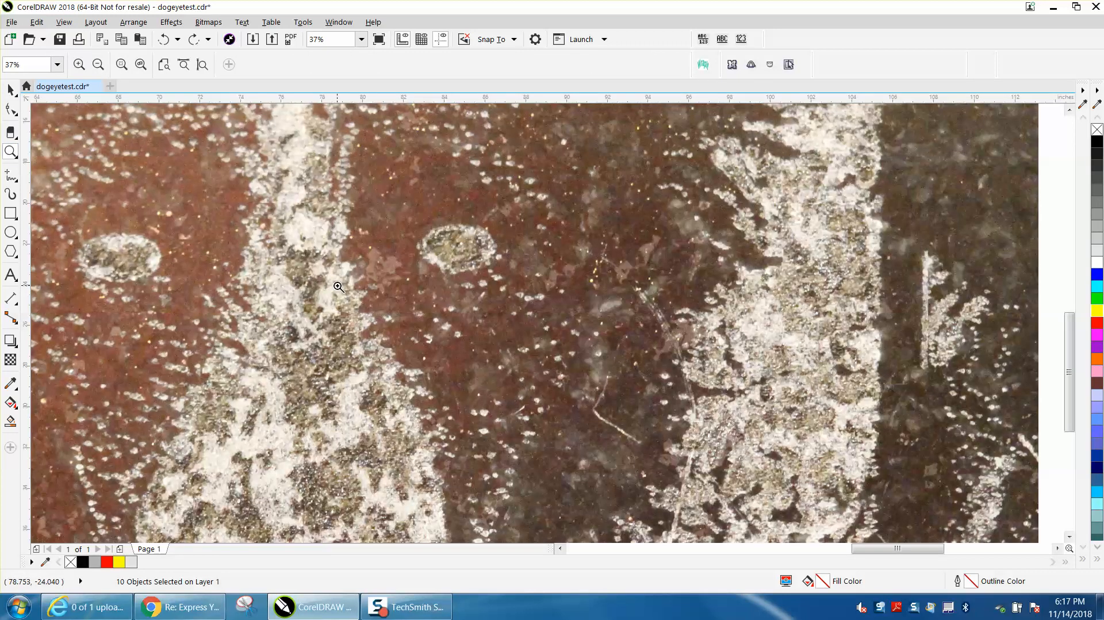
Compare the dog's eyes in the rightmost engraved photo with those in the grayscale source photo
scroll(338, 287, down, 2)
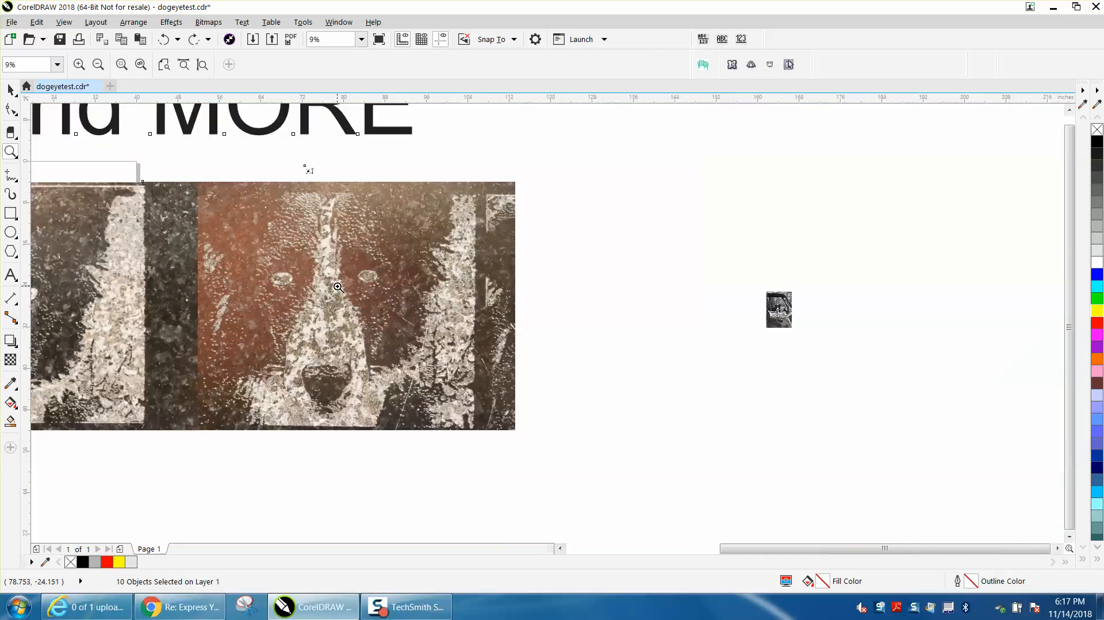
drag(750, 302, 803, 332)
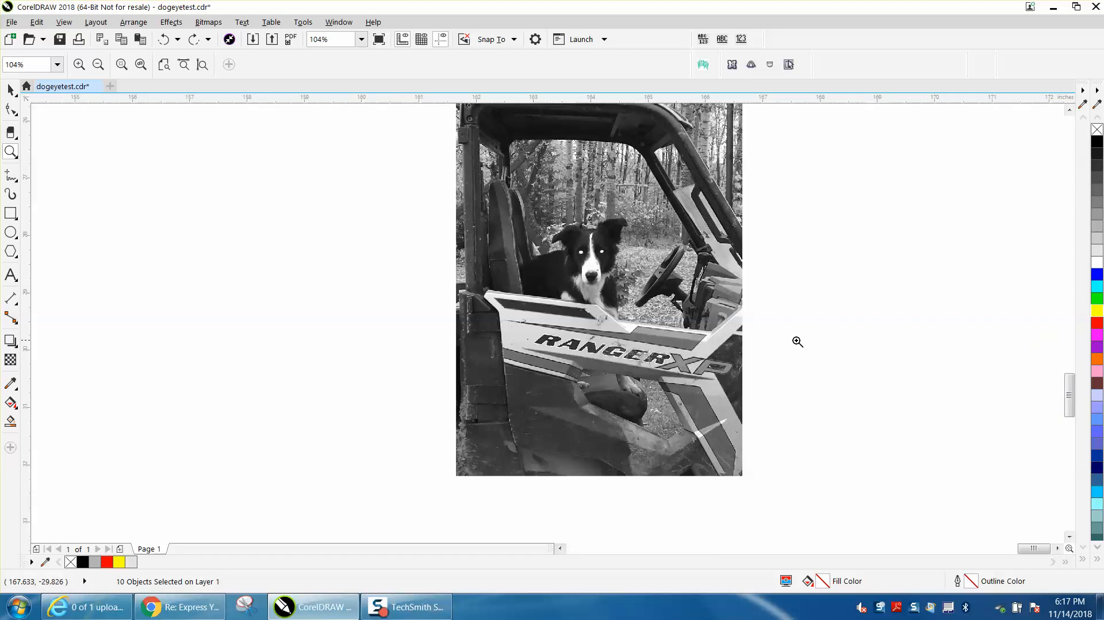
scroll(609, 313, down, 1)
scroll(515, 311, down, 2)
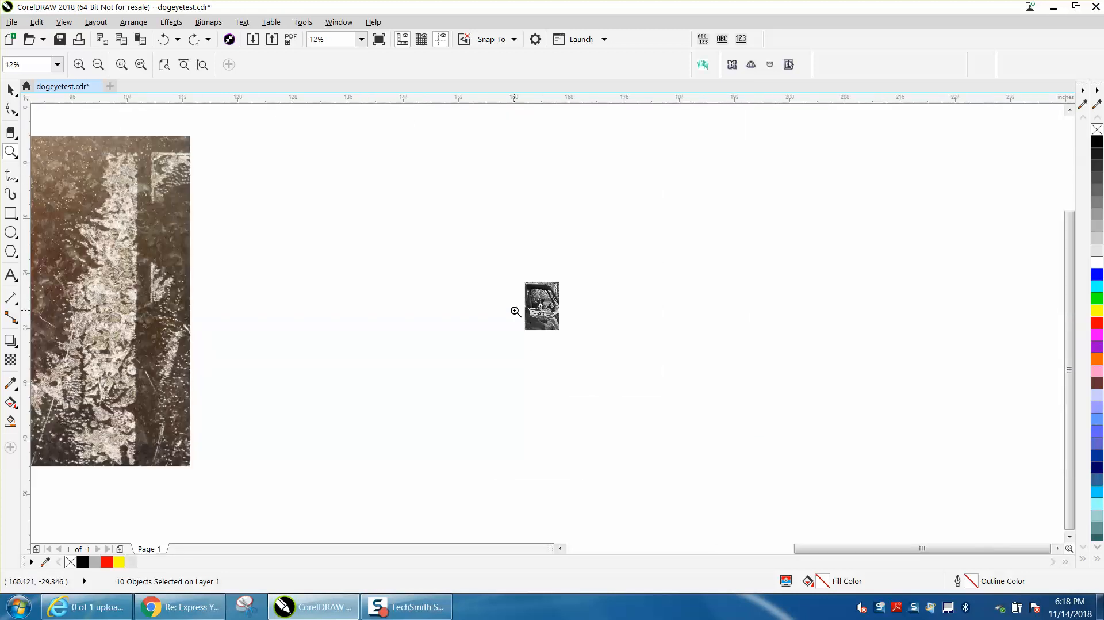
scroll(515, 311, down, 1)
drag(182, 273, 280, 301)
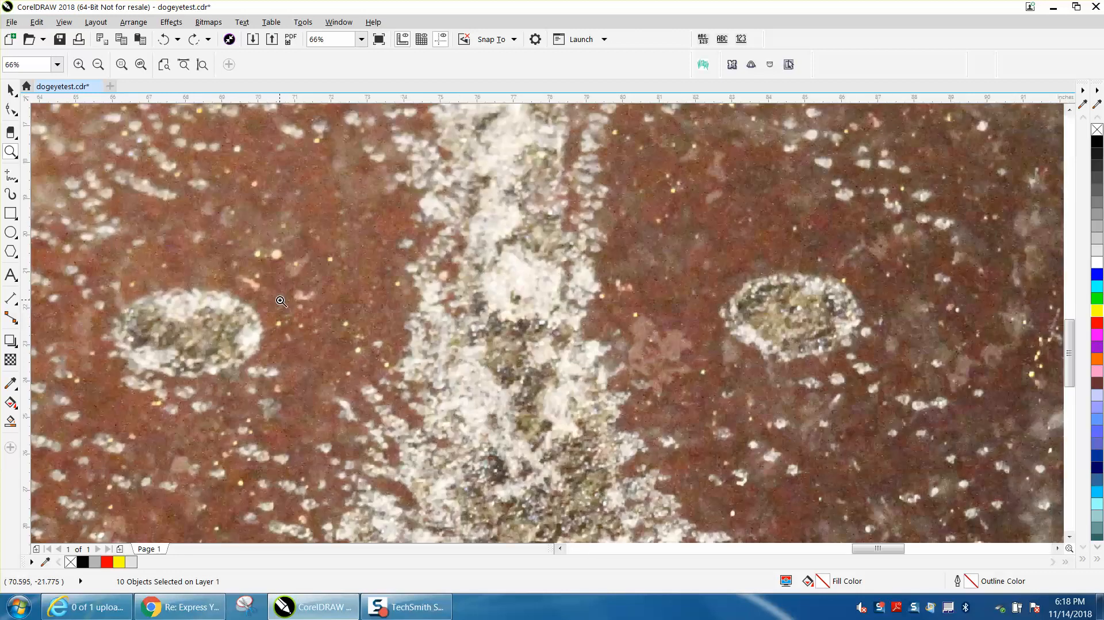
scroll(281, 301, down, 3)
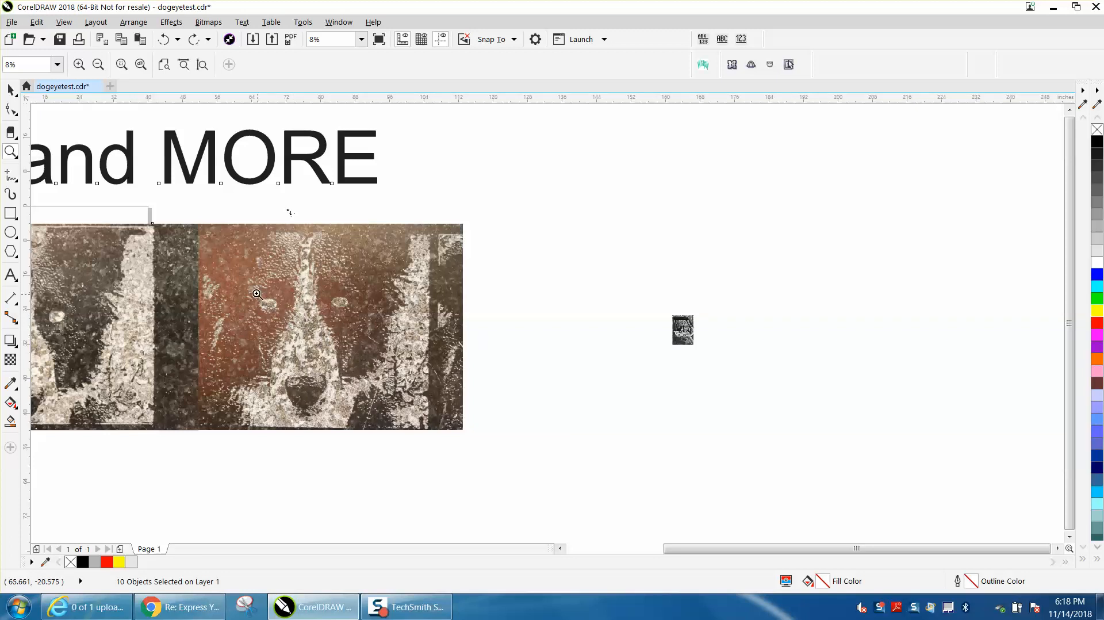
drag(253, 294, 371, 328)
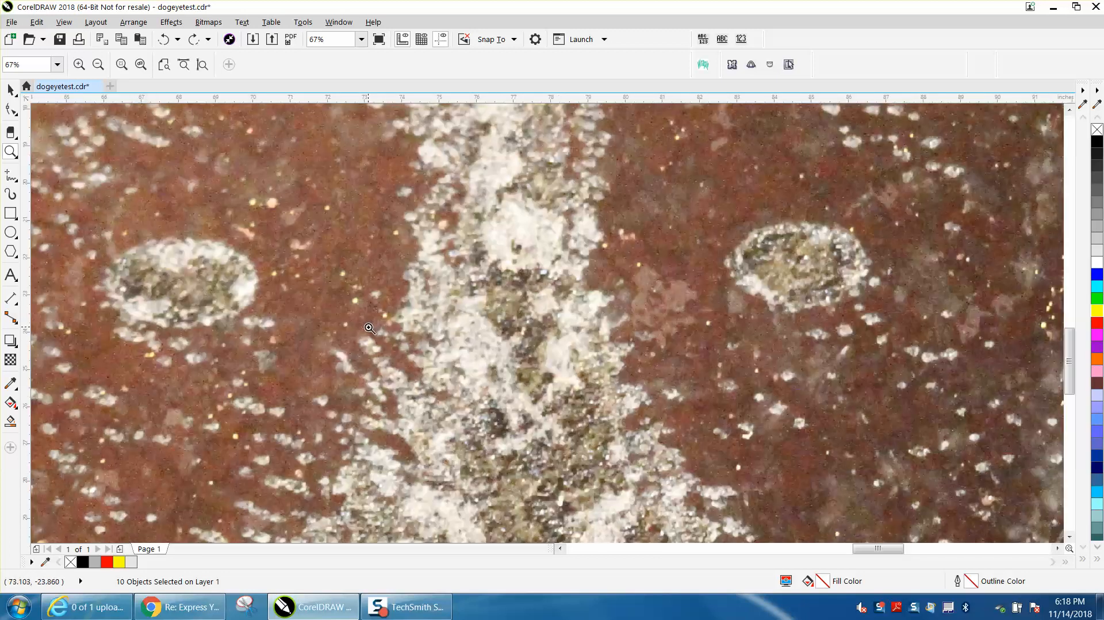
right_click(370, 327)
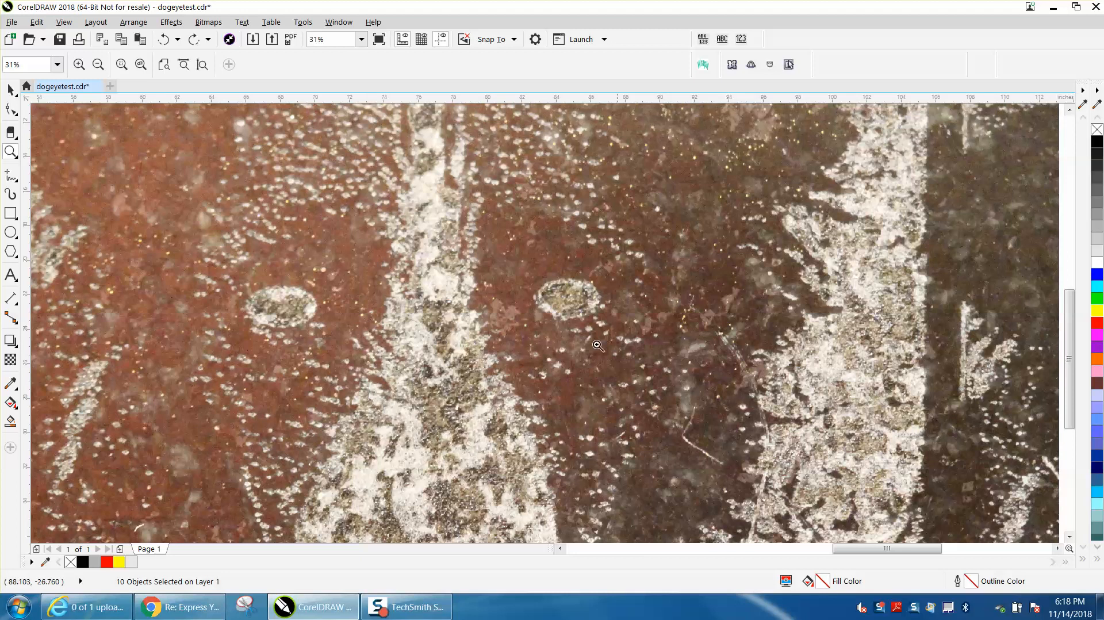
scroll(323, 319, down, 2)
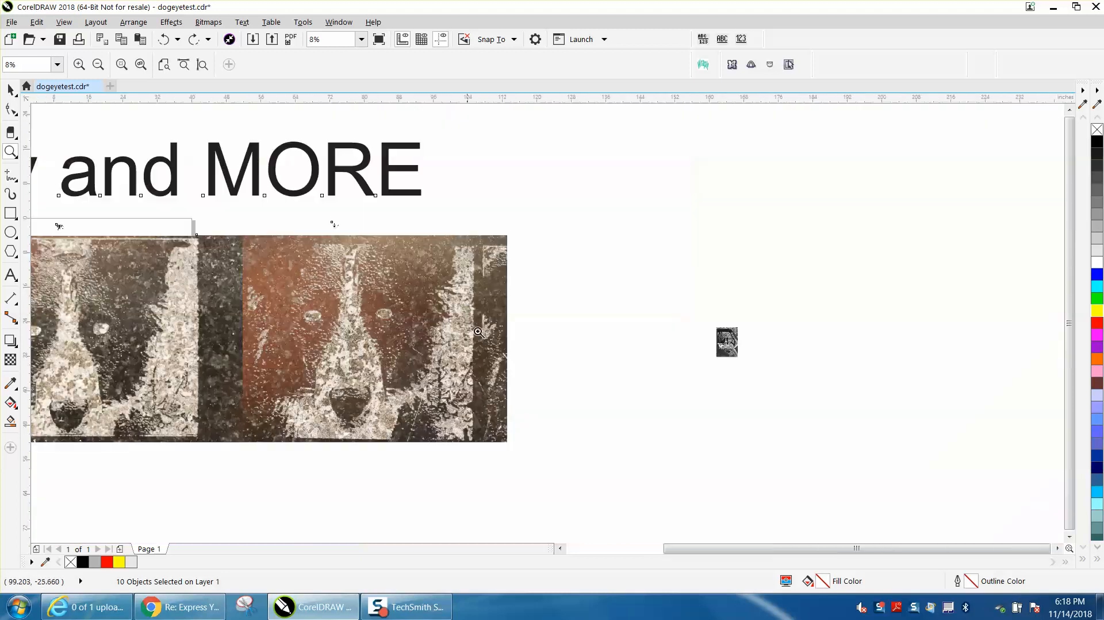
scroll(498, 334, down, 1)
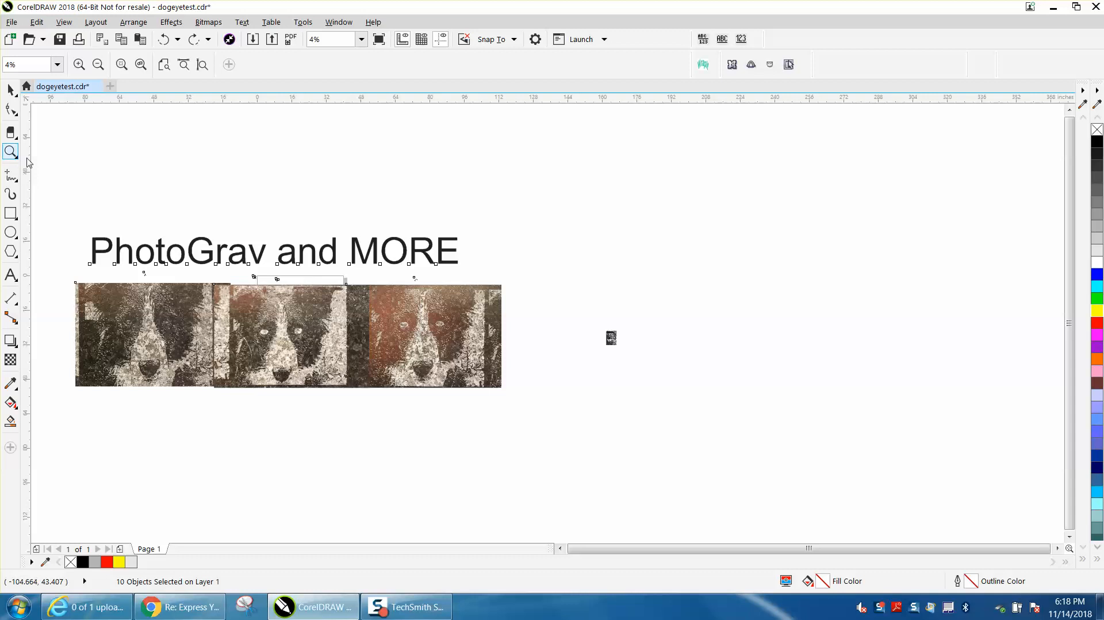
Examine the light grey eye fills in the grayscale dog photo, up close and against the engraved photos
drag(596, 322, 645, 352)
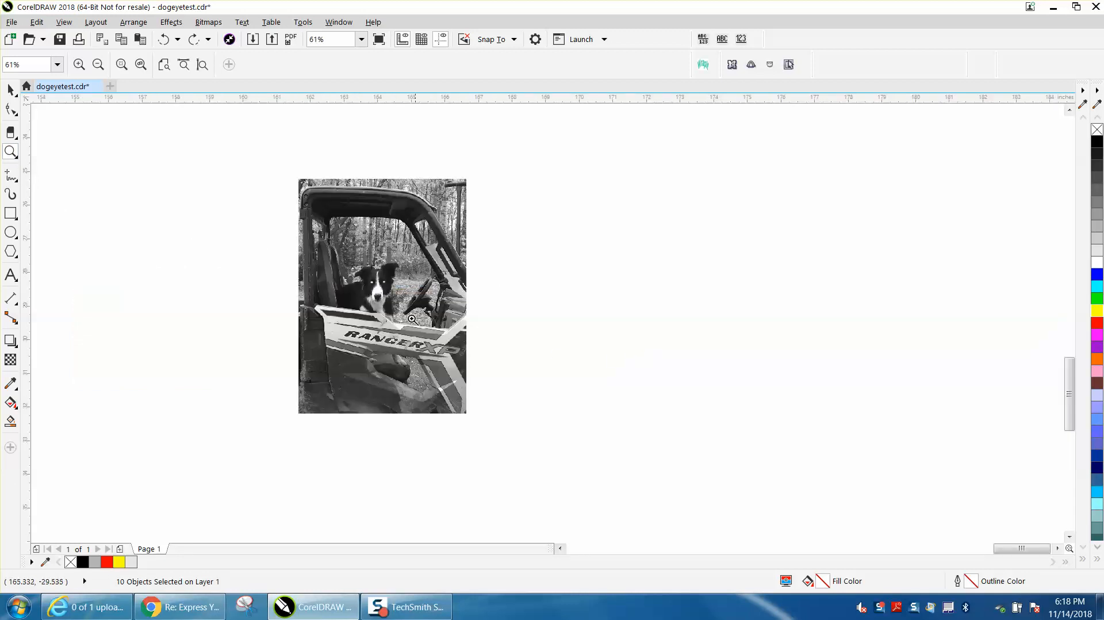
drag(361, 266, 412, 293)
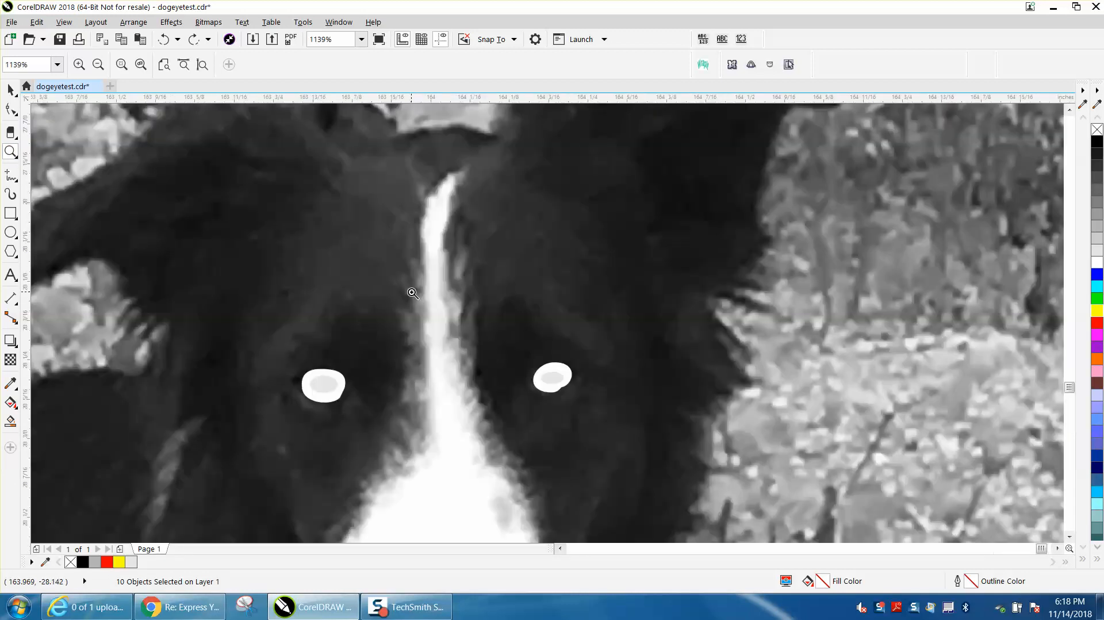
right_click(501, 384)
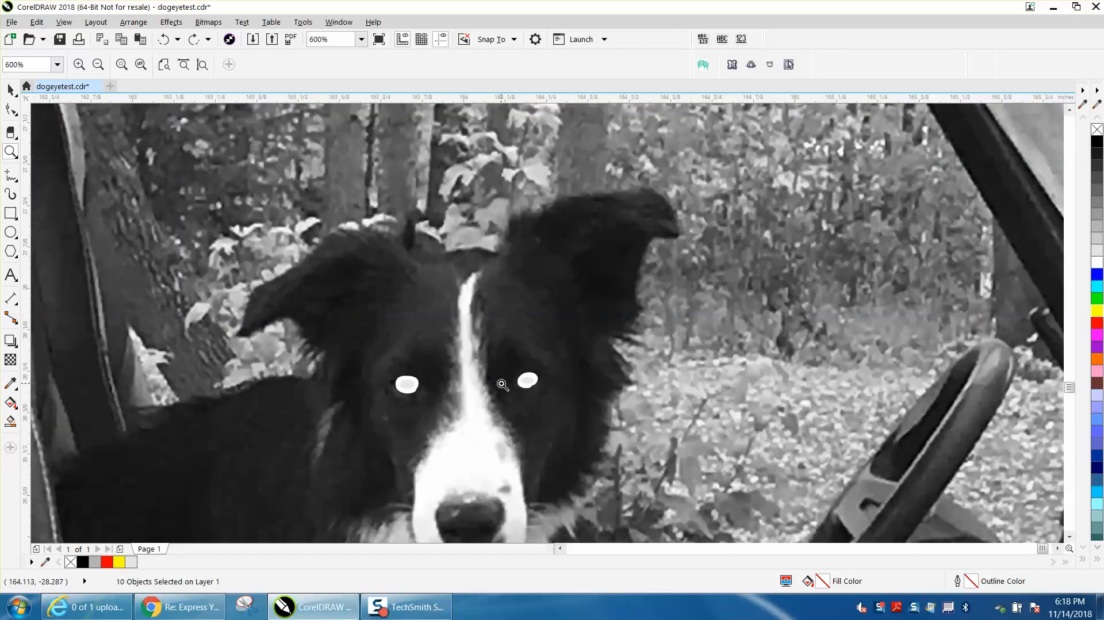
right_click(501, 384)
right_click(502, 384)
right_click(502, 382)
right_click(501, 381)
right_click(501, 382)
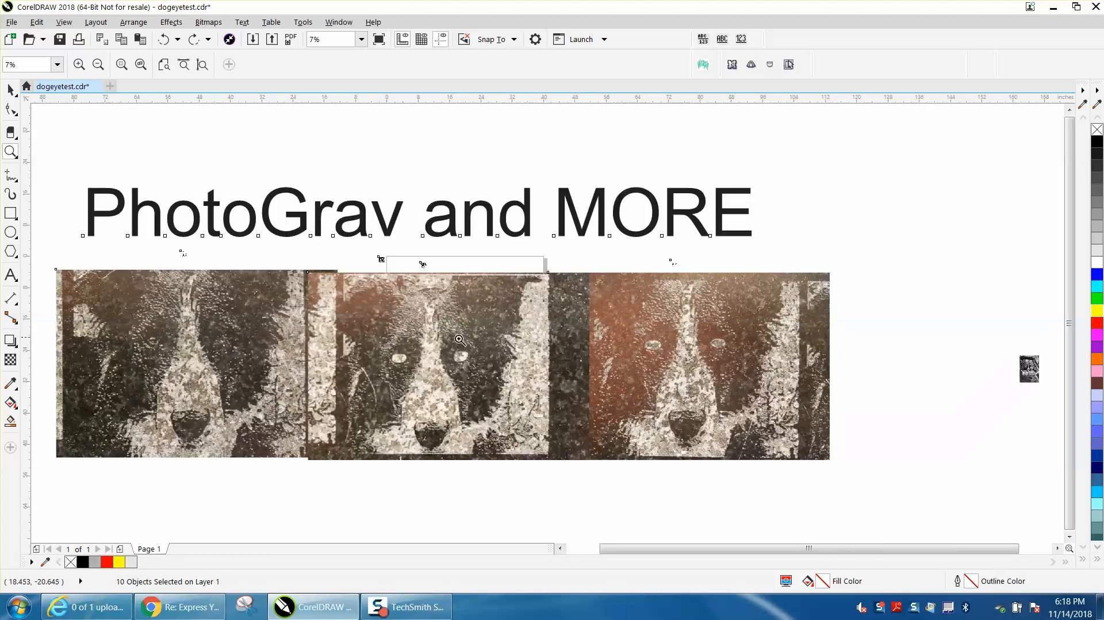
Examine the black ellipses with grey rings in the small black-and-white dog image above the middle engraved photo
drag(415, 257, 482, 316)
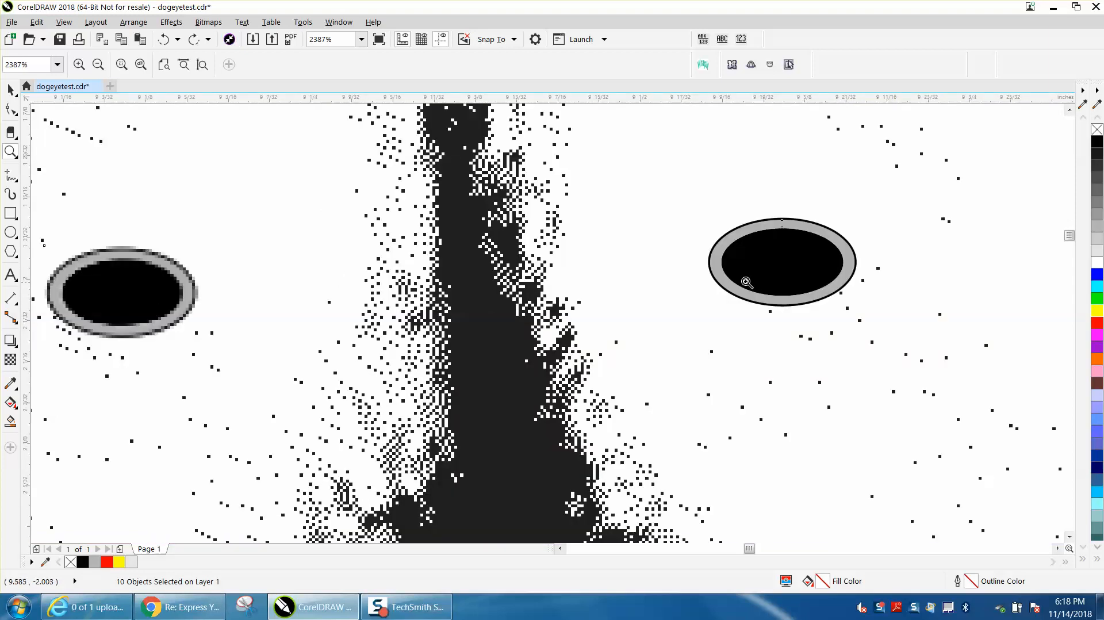
right_click(661, 282)
right_click(657, 284)
right_click(655, 284)
right_click(650, 284)
right_click(633, 284)
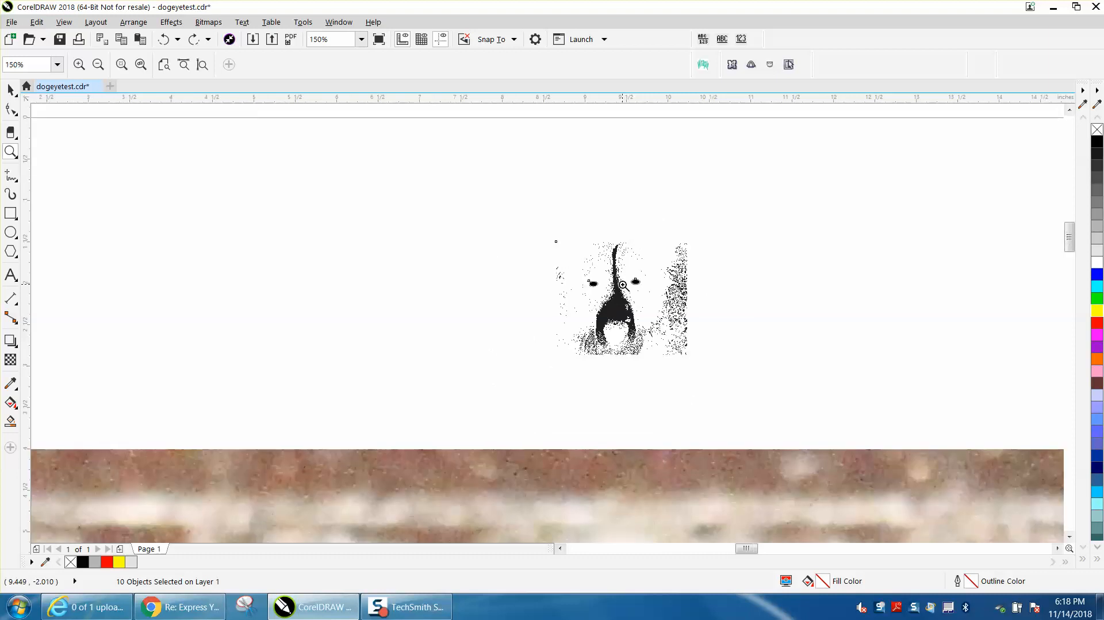
right_click(622, 285)
right_click(623, 285)
right_click(622, 285)
right_click(622, 285)
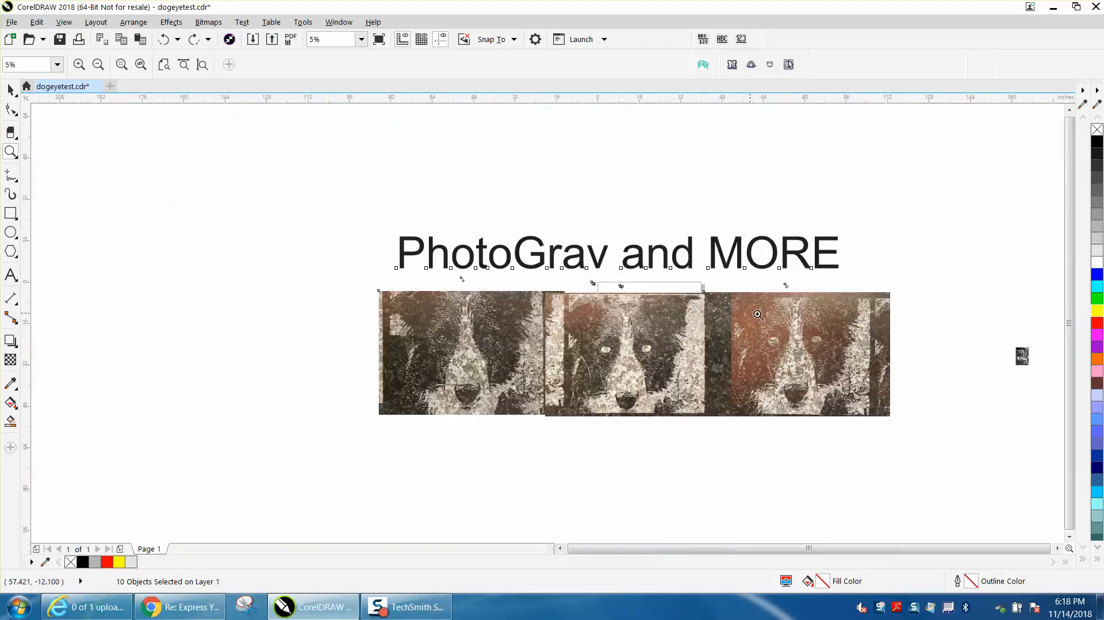
Fill the inner ellipses of both eyes in the grayscale dog photo with black
drag(995, 340, 1045, 372)
drag(546, 295, 625, 324)
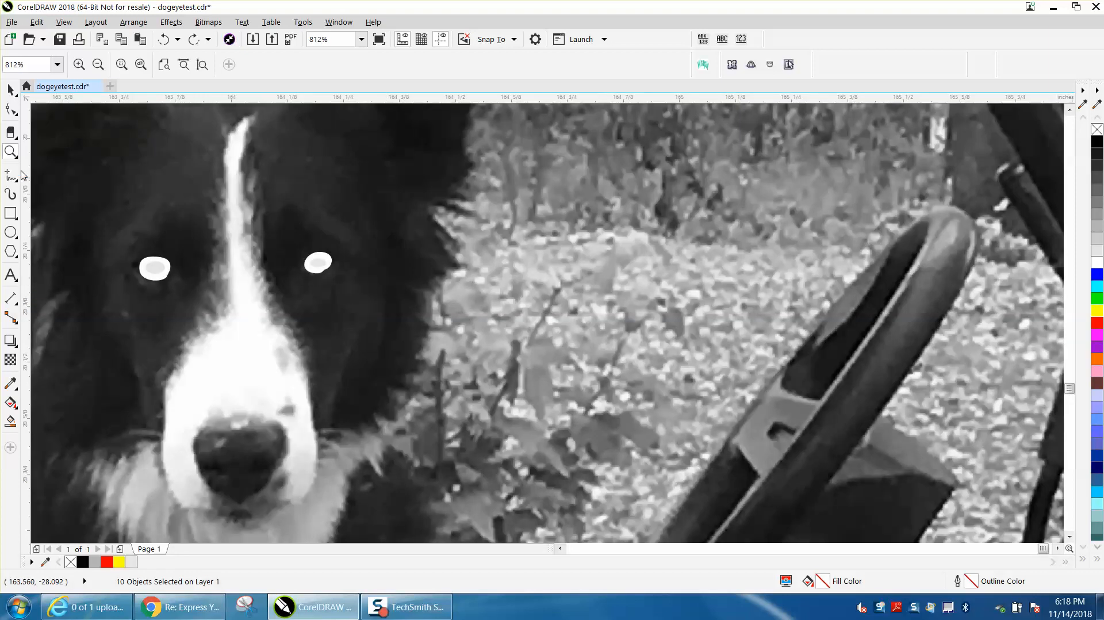
drag(119, 240, 416, 313)
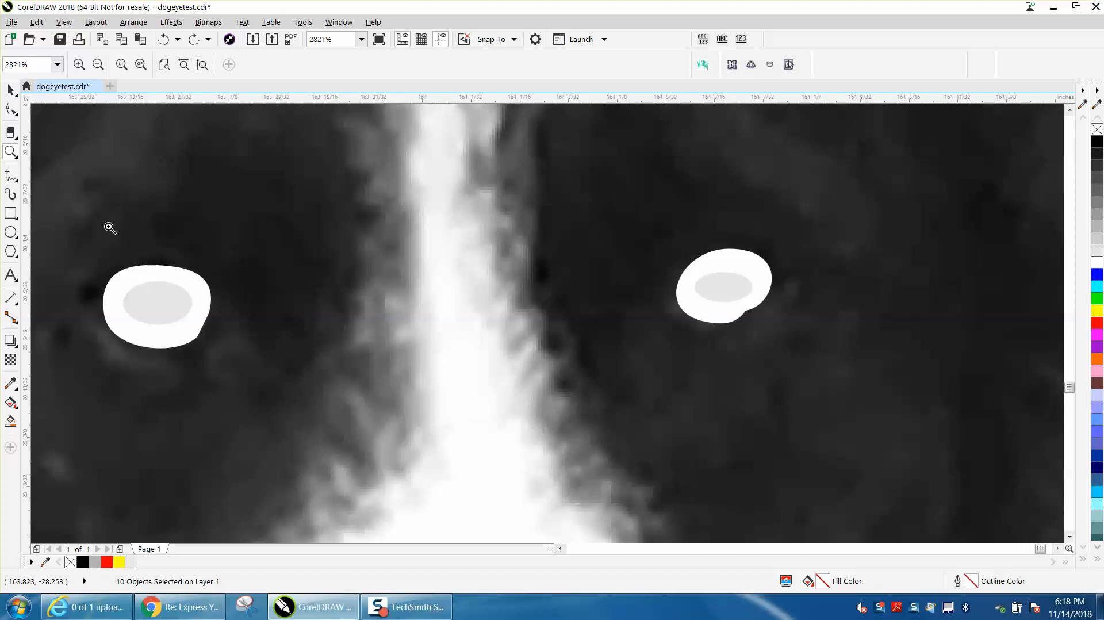
click(10, 90)
click(169, 296)
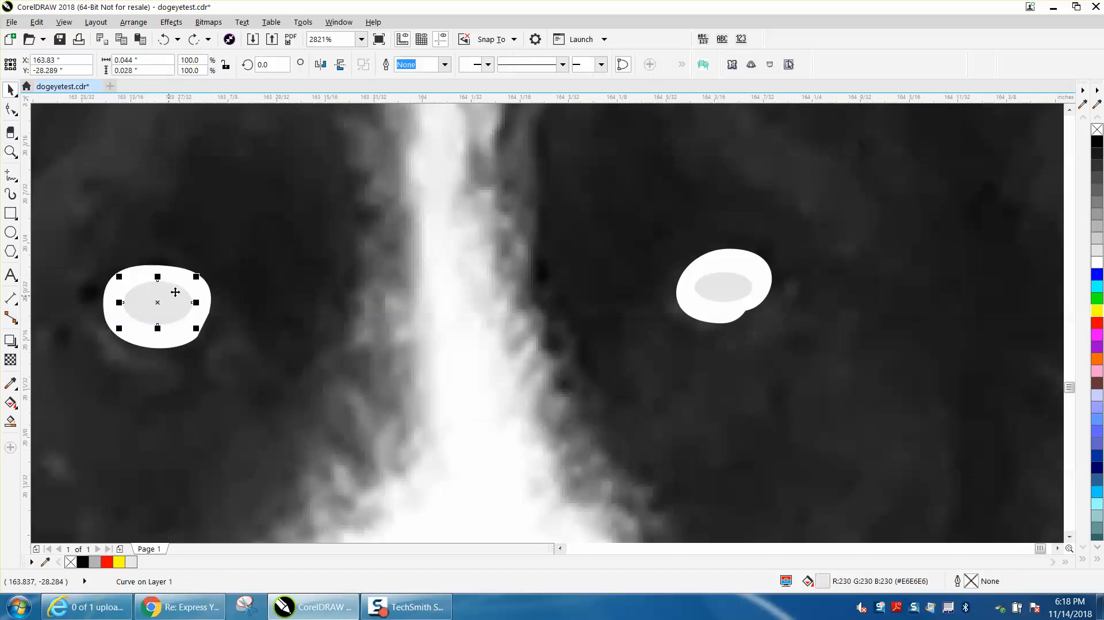
click(1094, 147)
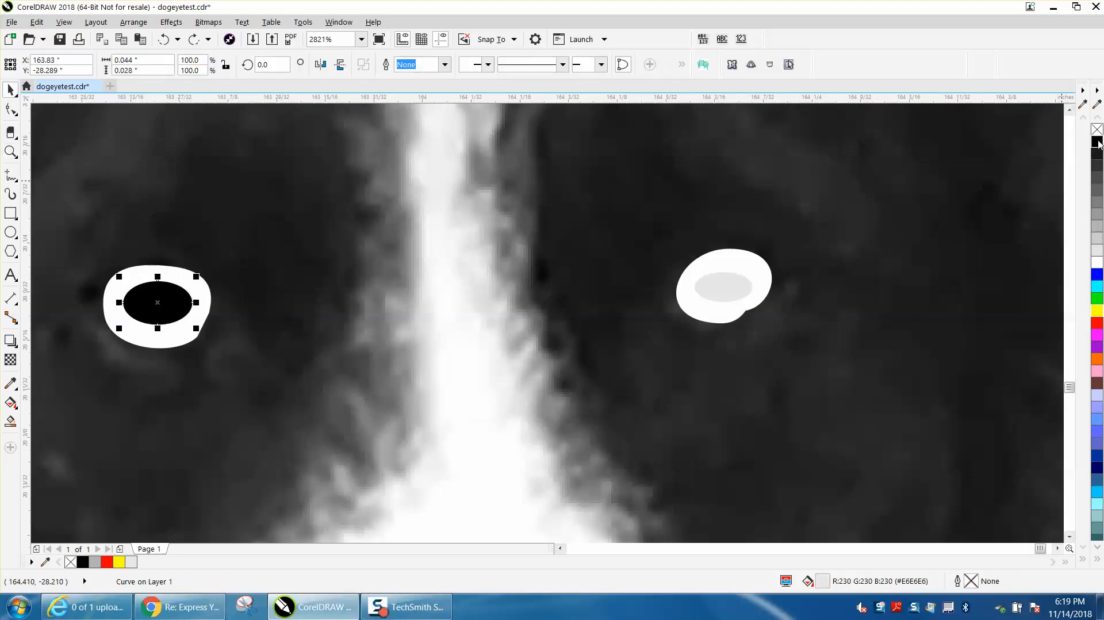
click(742, 292)
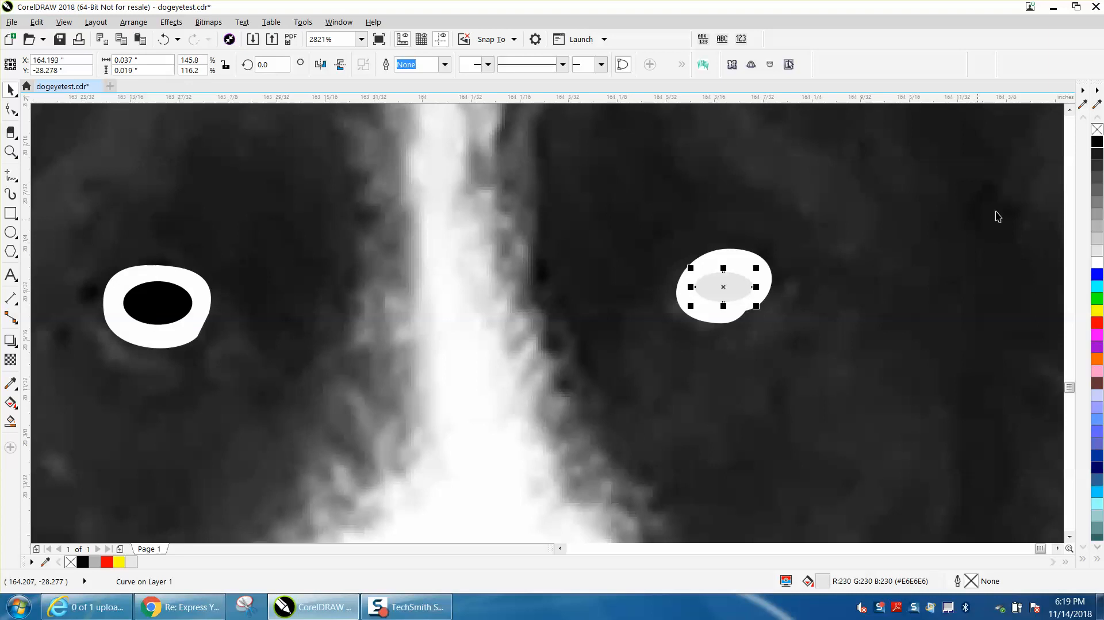
click(1096, 144)
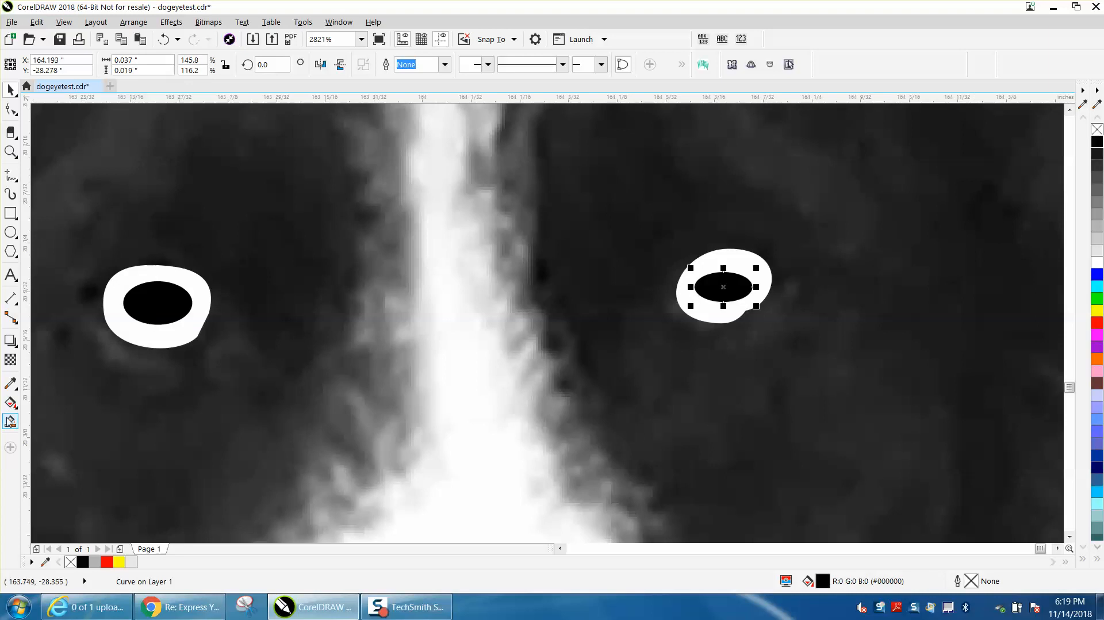
Smart-fill the white rings around both black pupils with light grey and no outline, and check the eyes within the whole photo
click(10, 421)
click(150, 336)
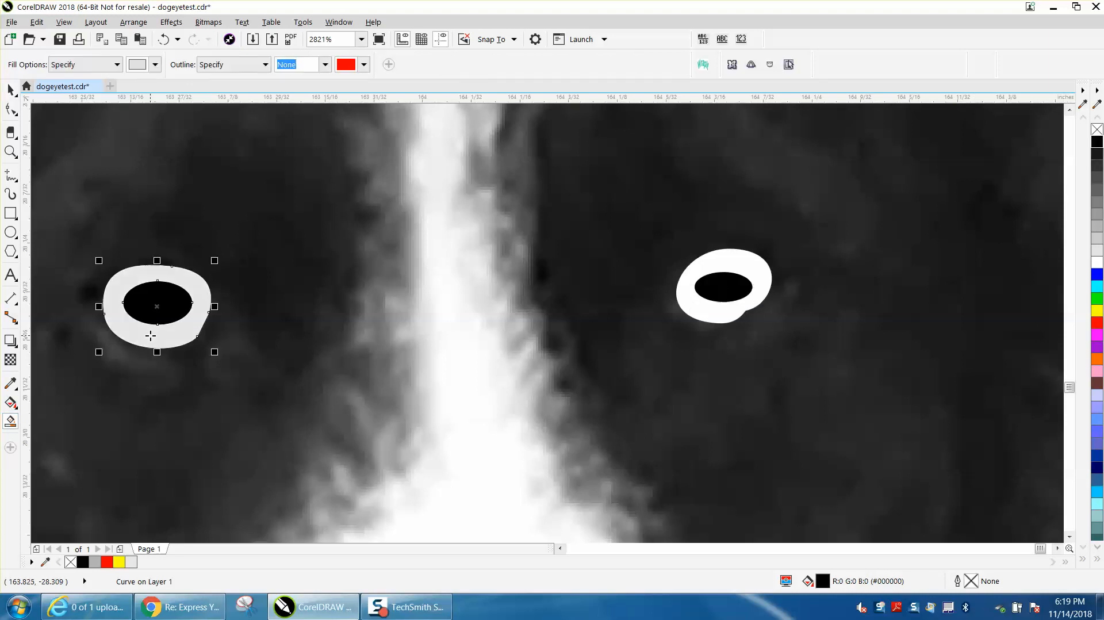
click(706, 314)
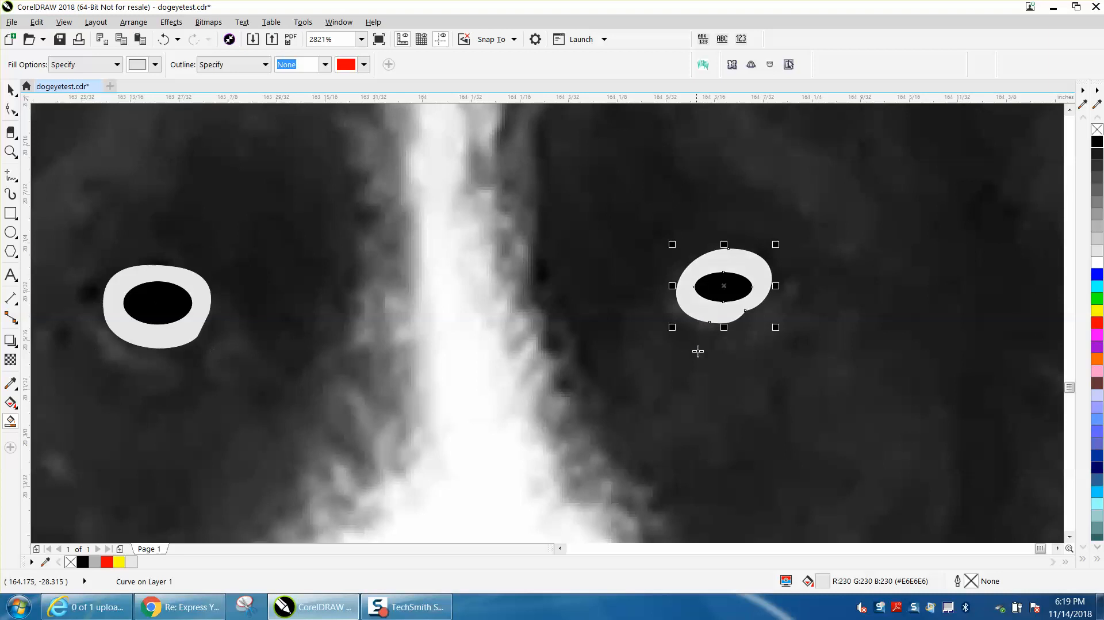
scroll(678, 386, down, 5)
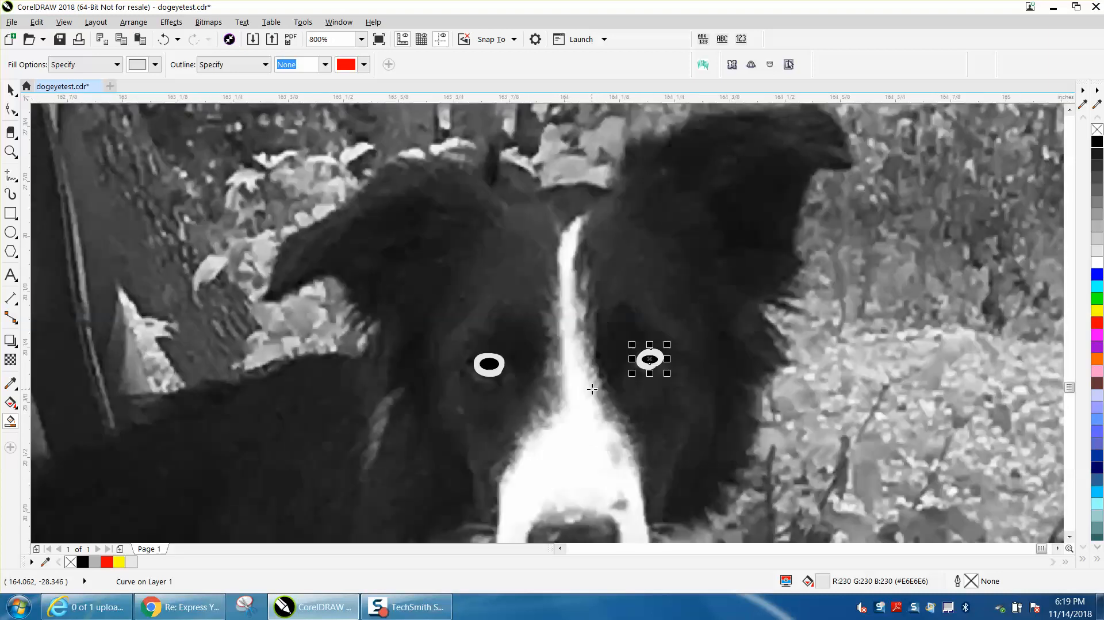
scroll(628, 393, down, 3)
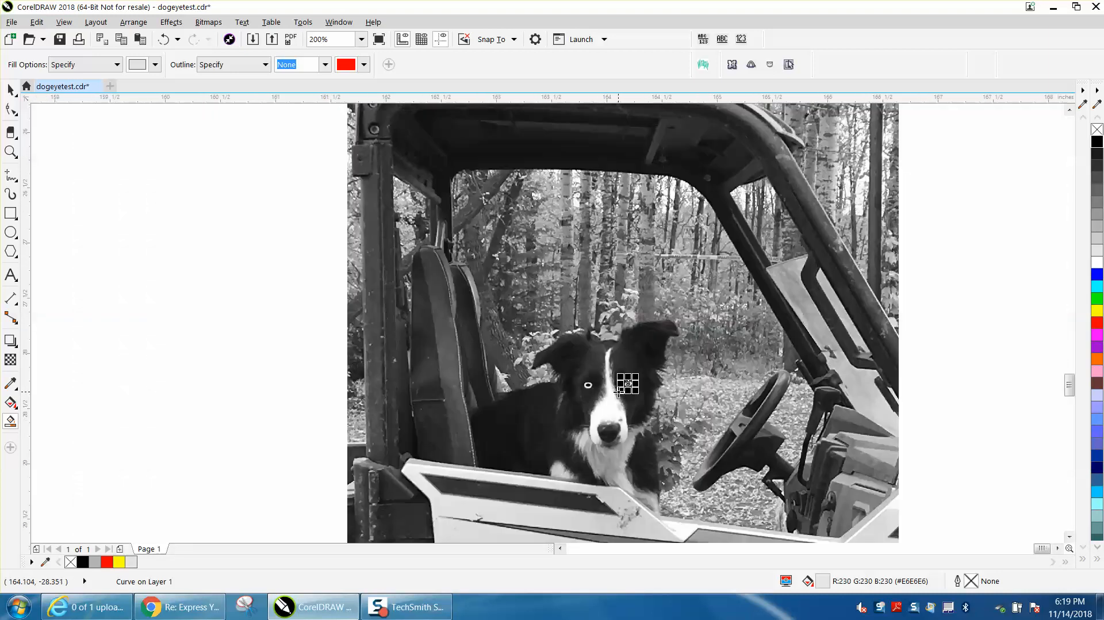
key(F4)
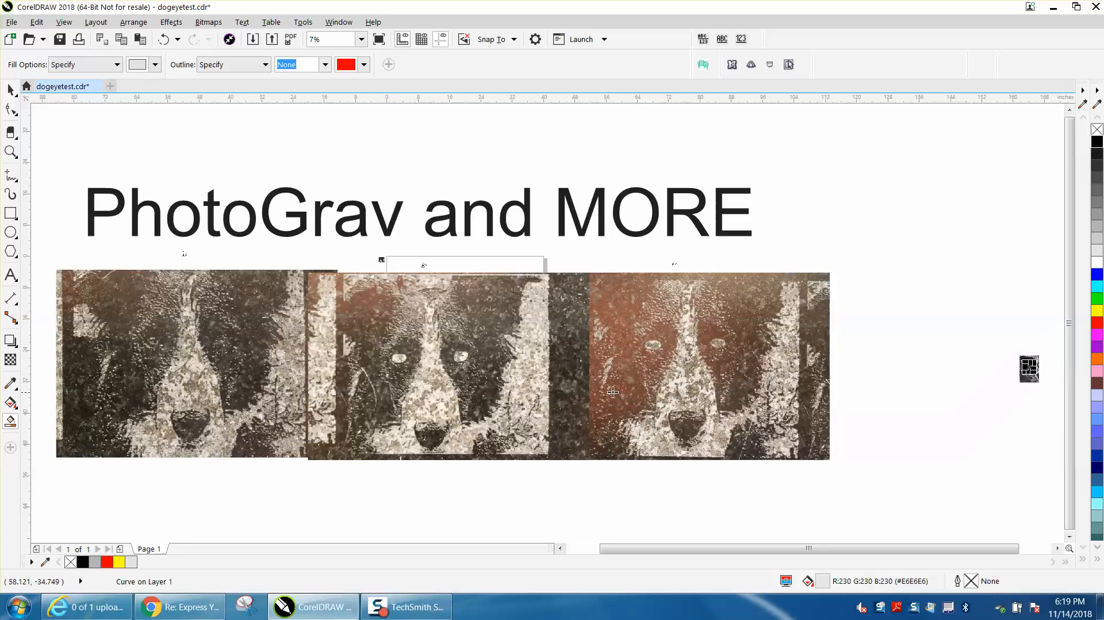
Examine the eyes' dot pattern in the small image above the rightmost engraved photo and check the recoloured eyes in the grayscale photo
click(10, 151)
drag(668, 259, 692, 275)
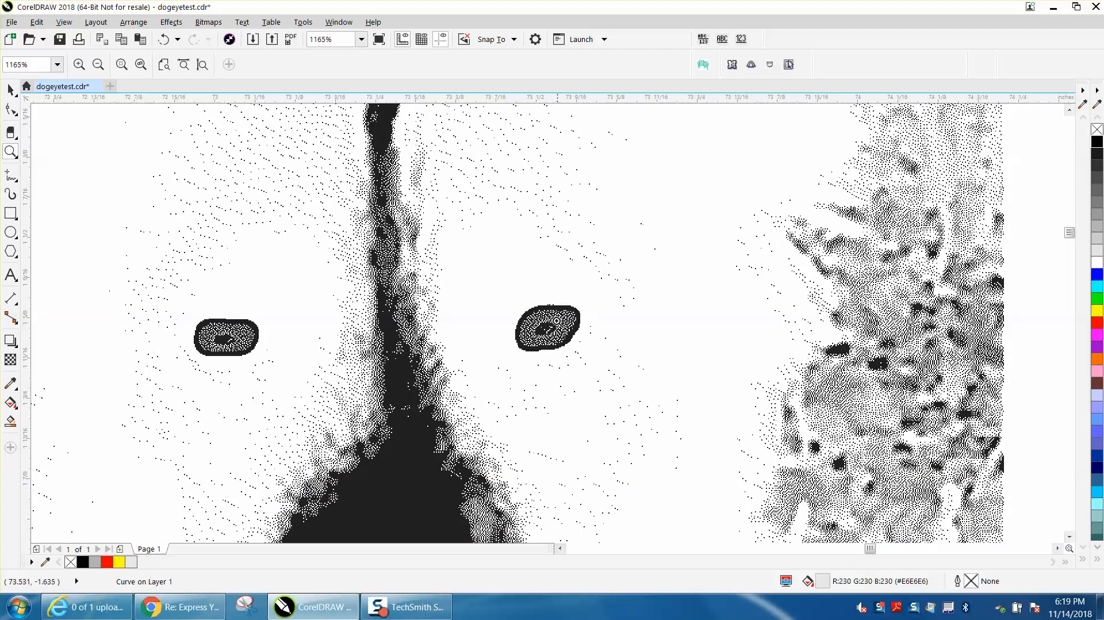
drag(510, 302, 593, 344)
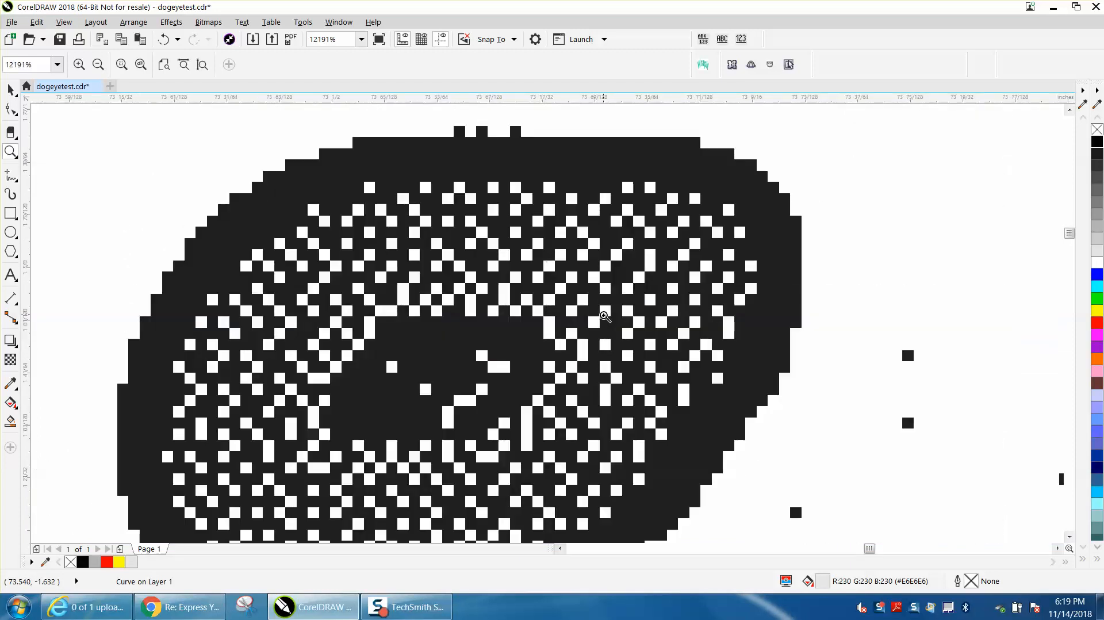
scroll(598, 315, down, 4)
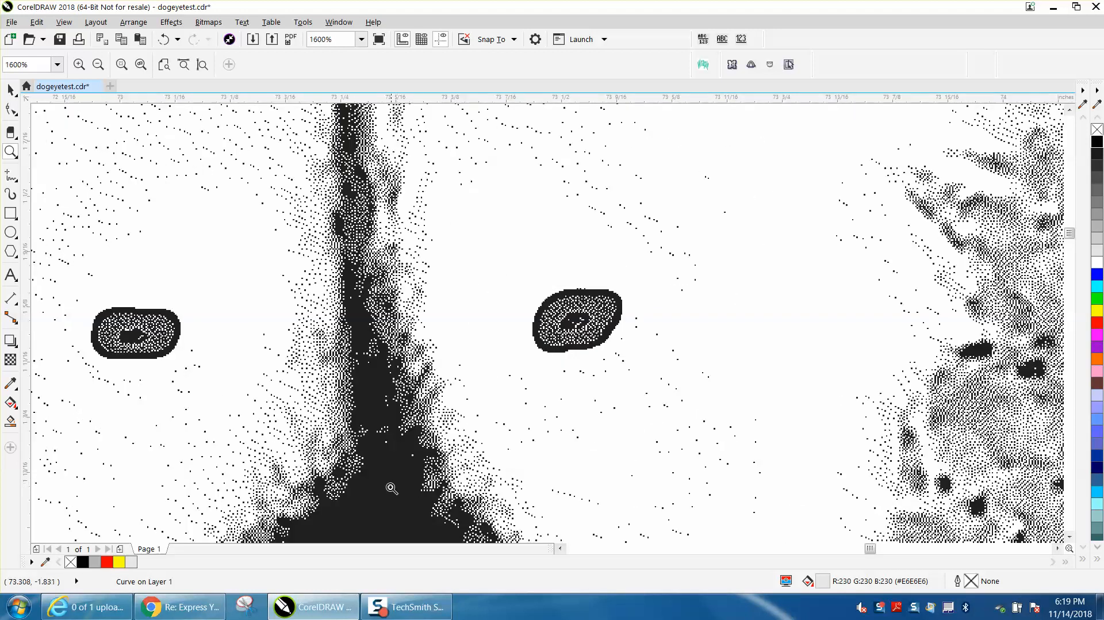
scroll(377, 455, down, 3)
scroll(381, 455, down, 2)
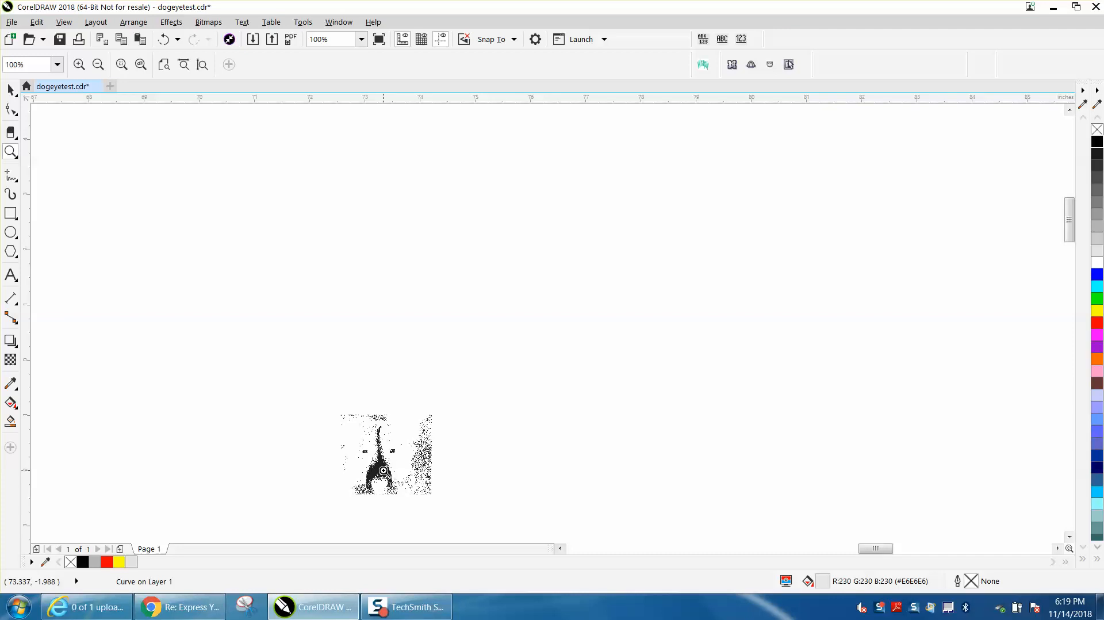
scroll(379, 466, down, 5)
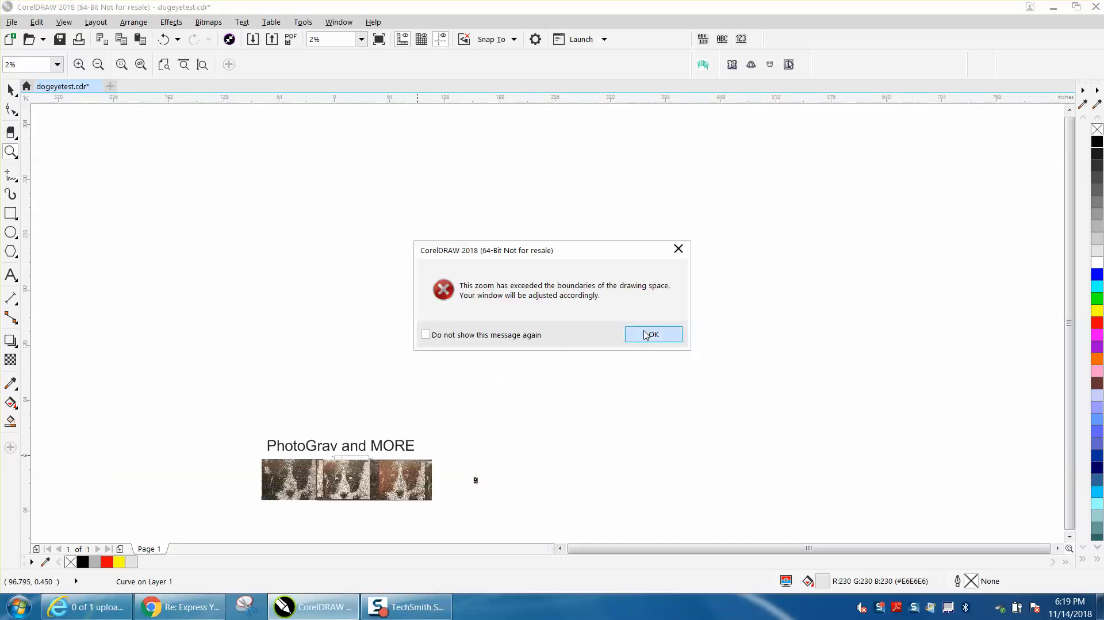
click(643, 338)
scroll(474, 373, up, 3)
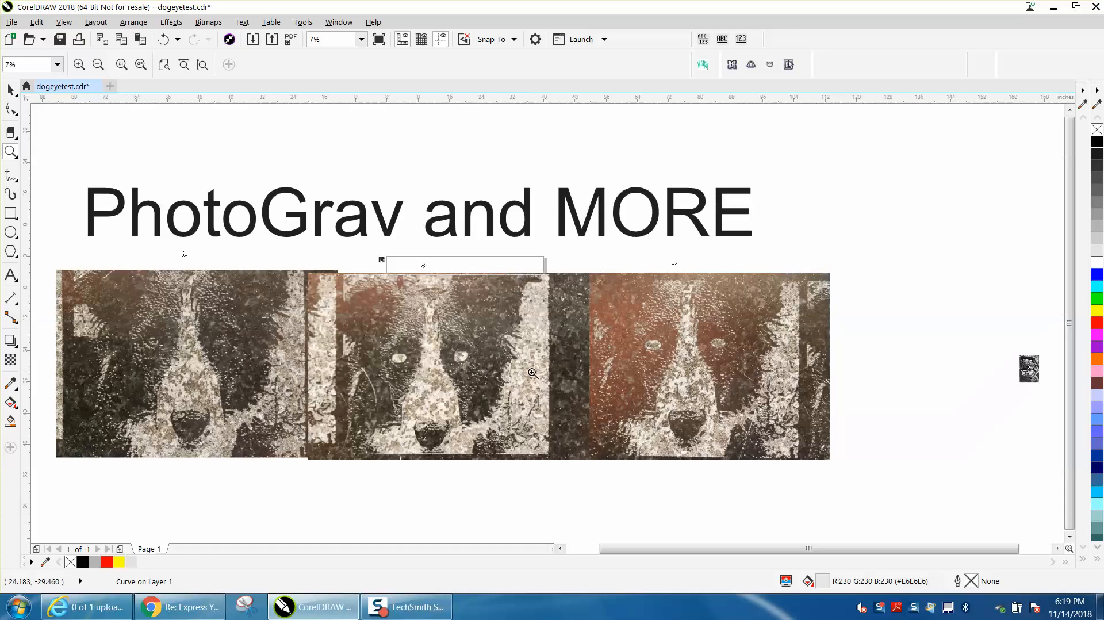
drag(1017, 355, 1043, 383)
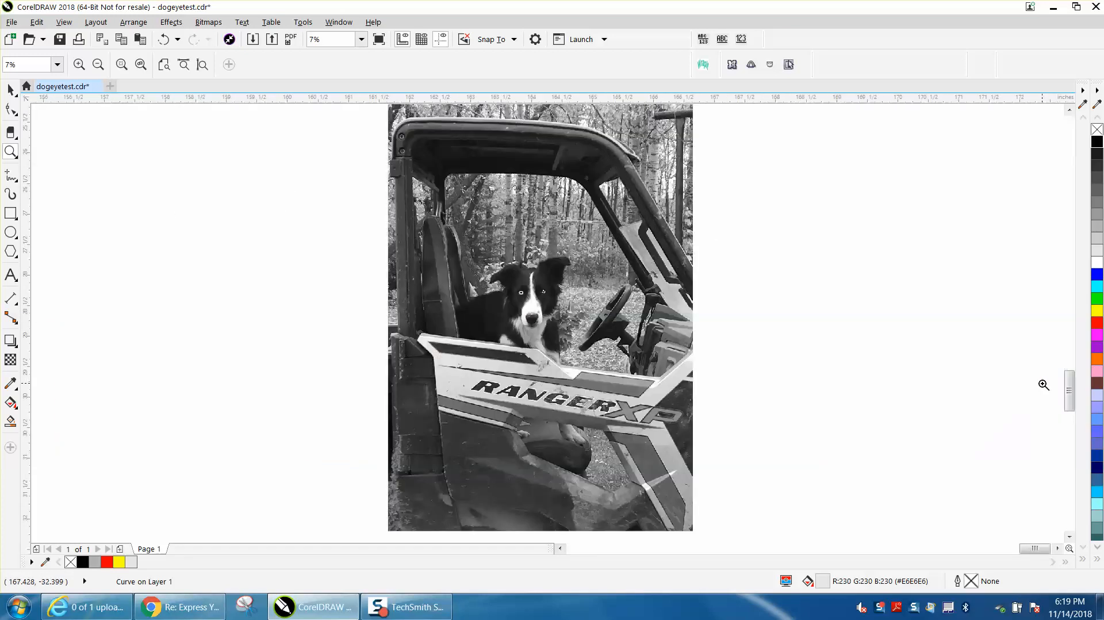
drag(509, 273, 587, 333)
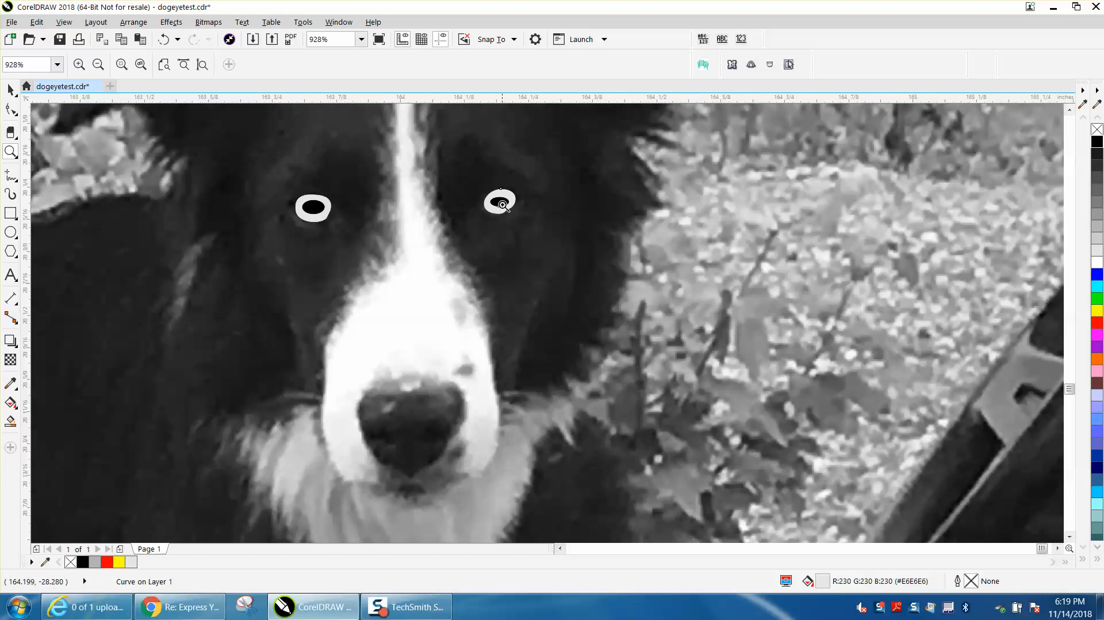
Check the eyes in the whole grayscale photo and compare them with the dog's eyes in the rightmost engraved photo
scroll(485, 281, down, 5)
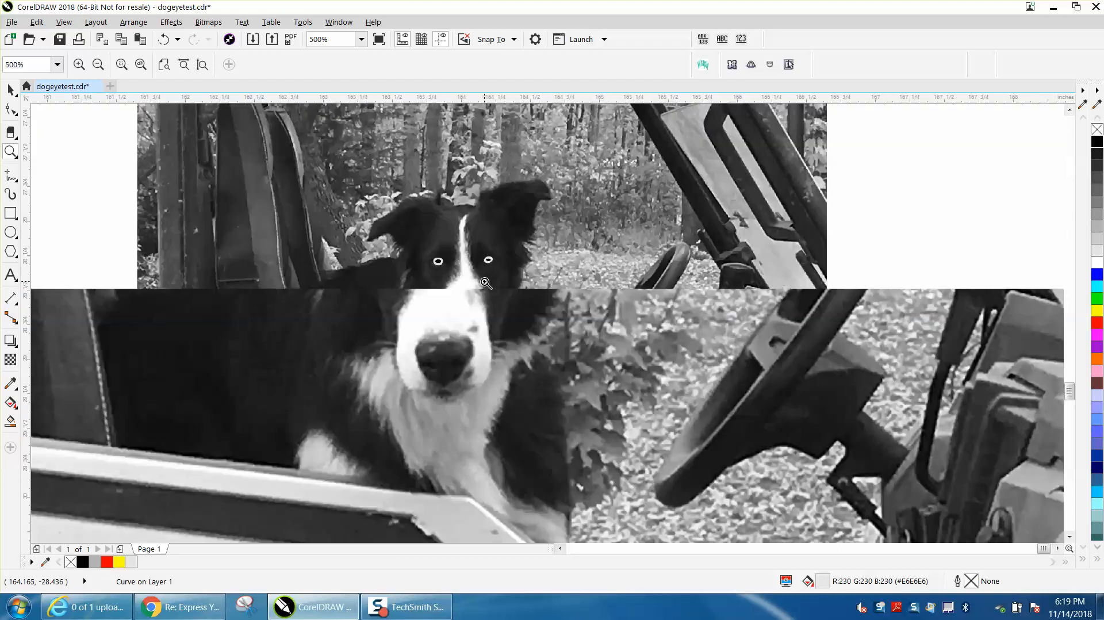
scroll(485, 284, down, 7)
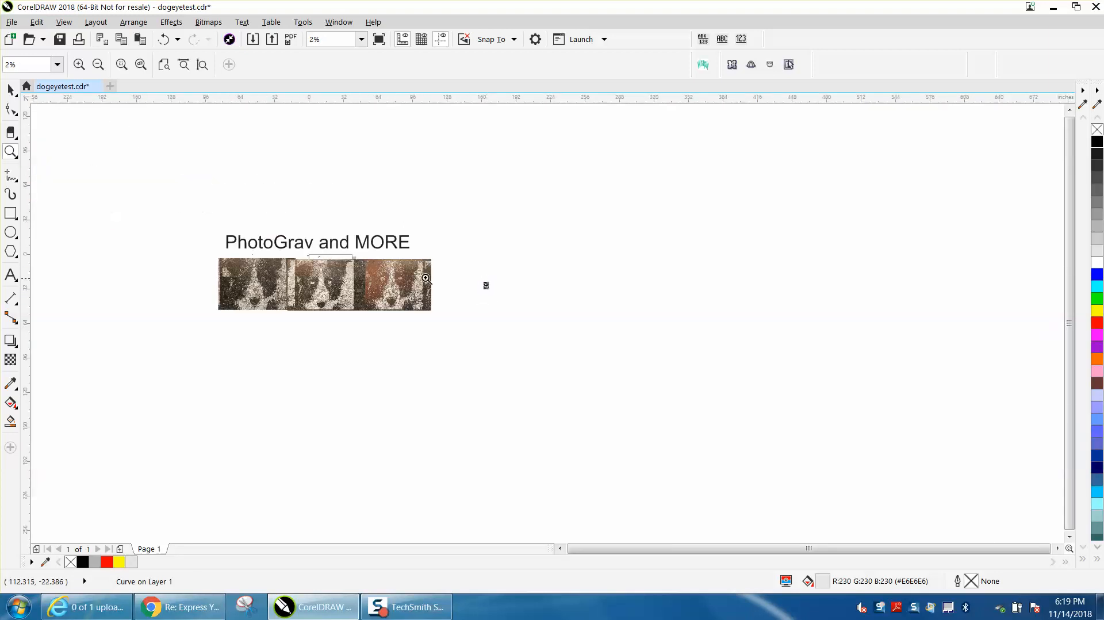
drag(363, 260, 427, 293)
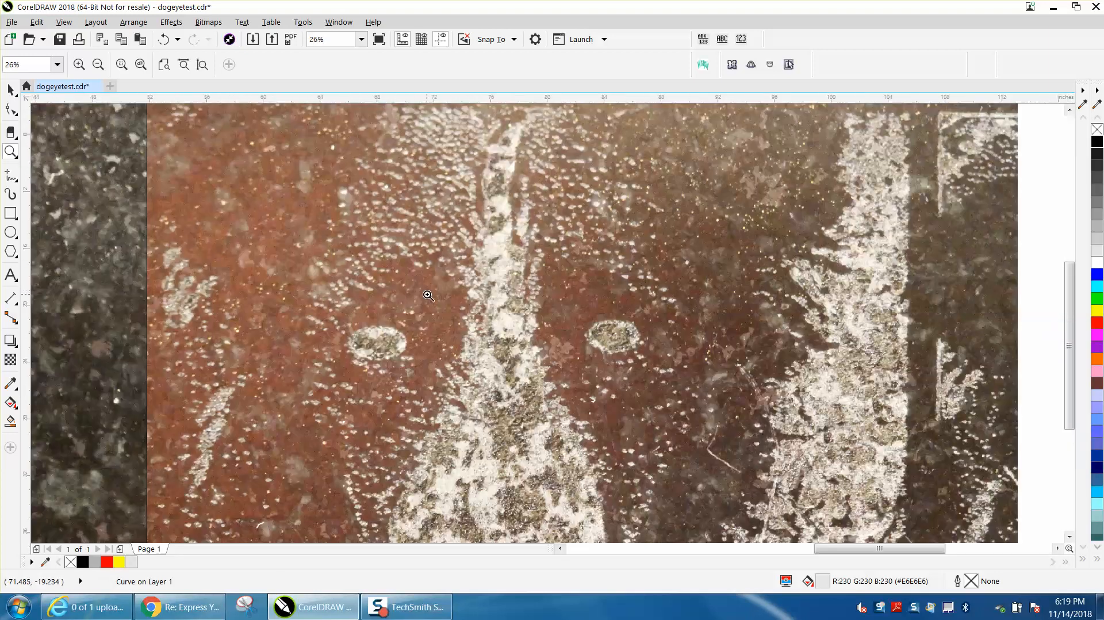
scroll(428, 295, down, 4)
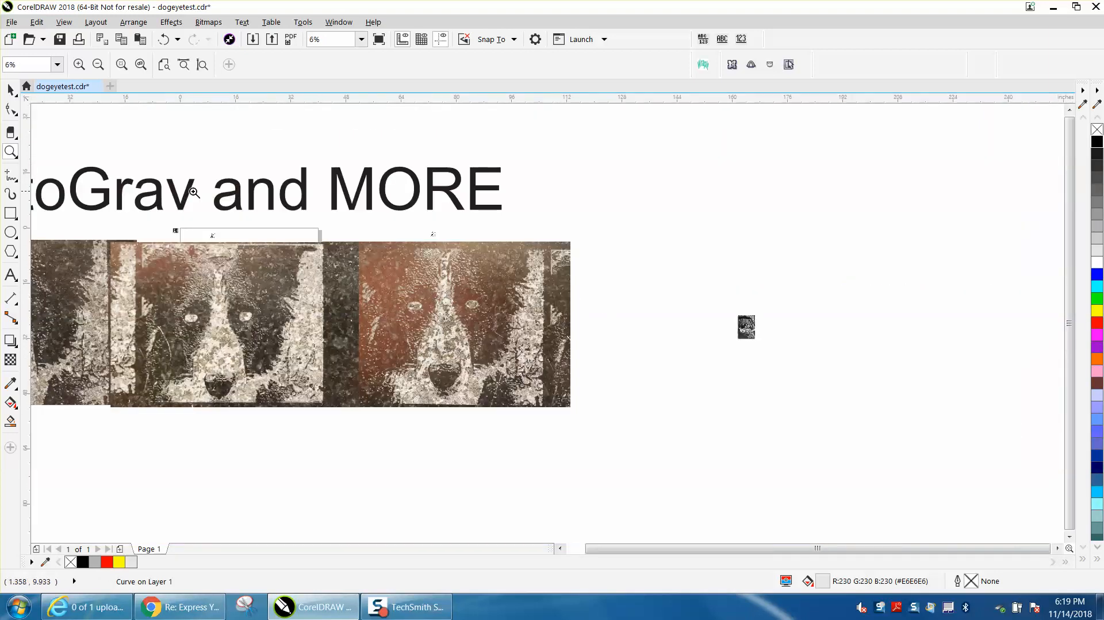
Delete the "PhotoGrav and MORE" title, the three engraved photos and the small images around them
click(11, 89)
scroll(366, 270, down, 1)
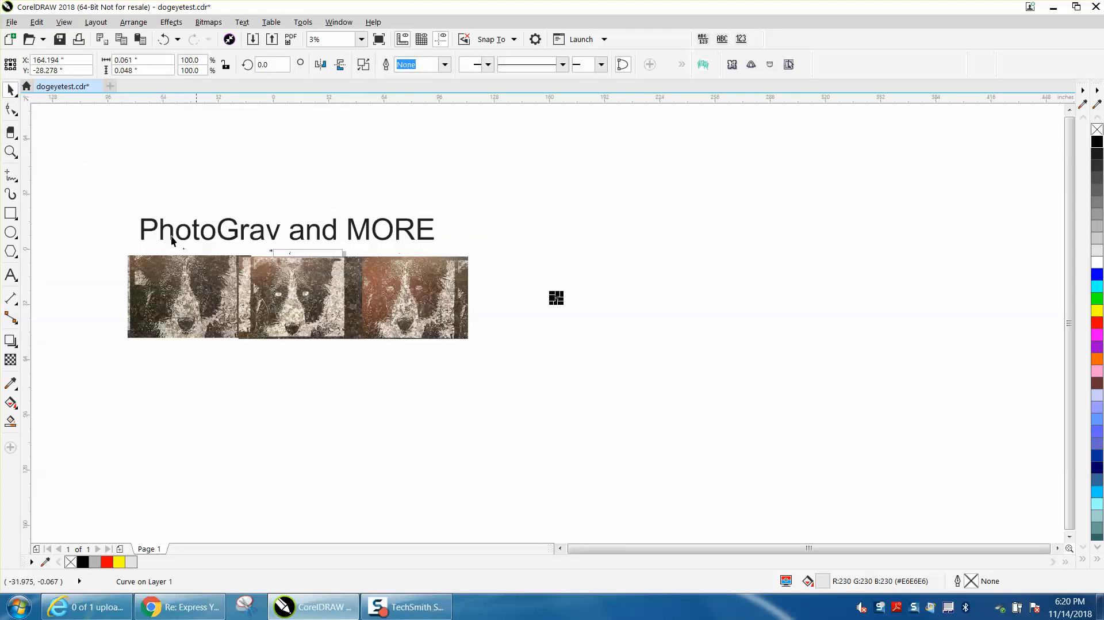
drag(113, 205, 507, 364)
key(Delete)
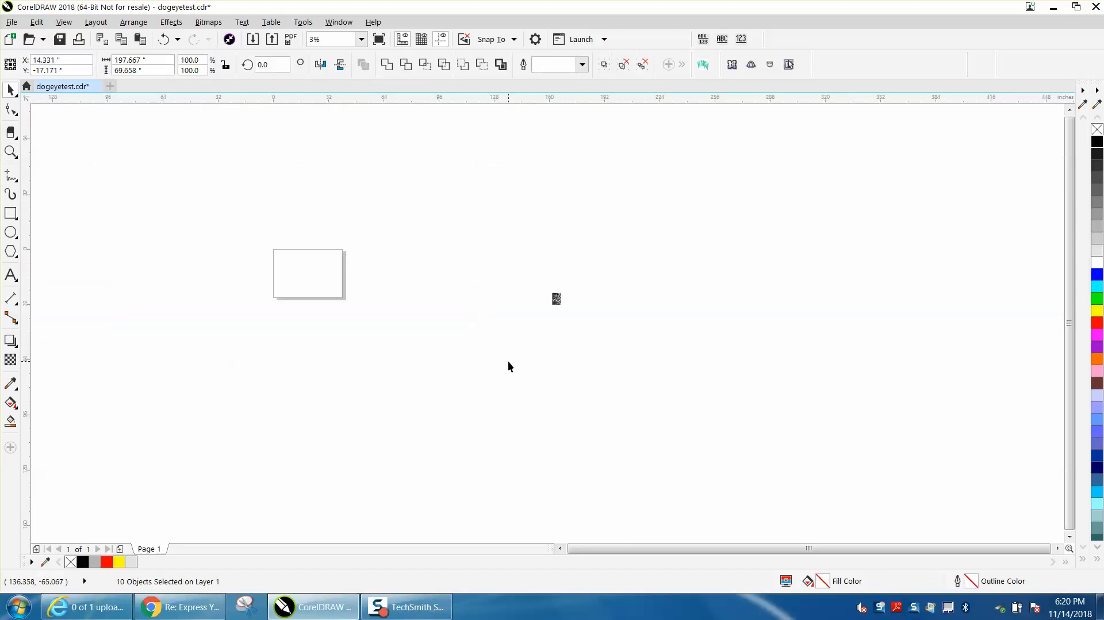
Move the grayscale dog photo with its eye shapes onto the page and place a copy beside it, across the page's left edge
drag(579, 322, 353, 287)
click(11, 151)
drag(282, 215, 490, 378)
click(9, 90)
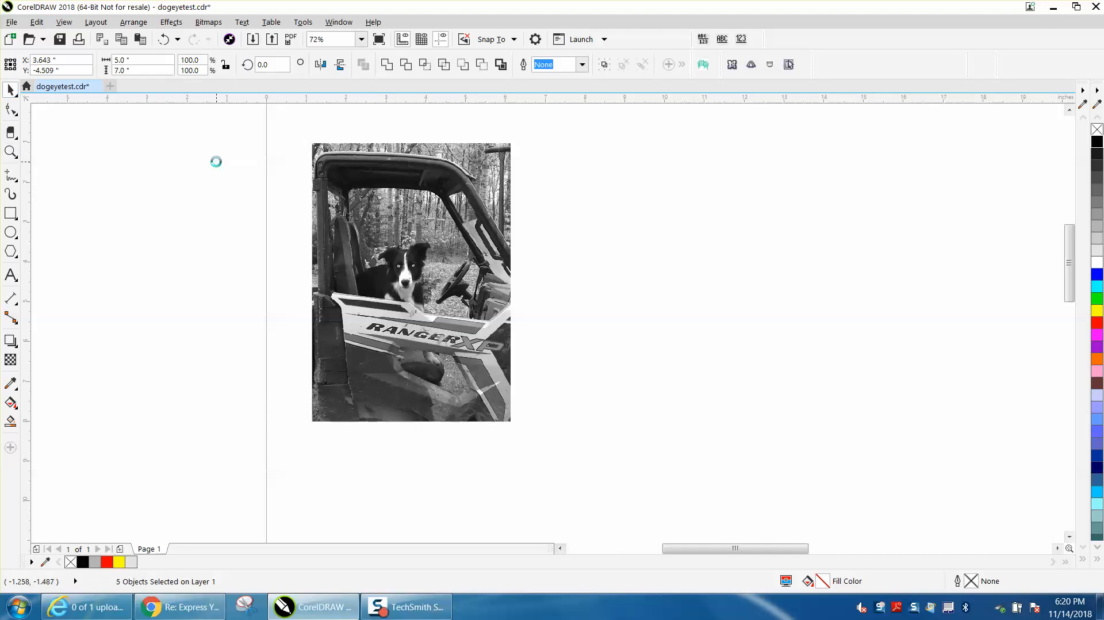
drag(417, 276, 177, 260)
Crop the dog photo on the page to a square of about 1.17 inches around the dog's head
click(348, 241)
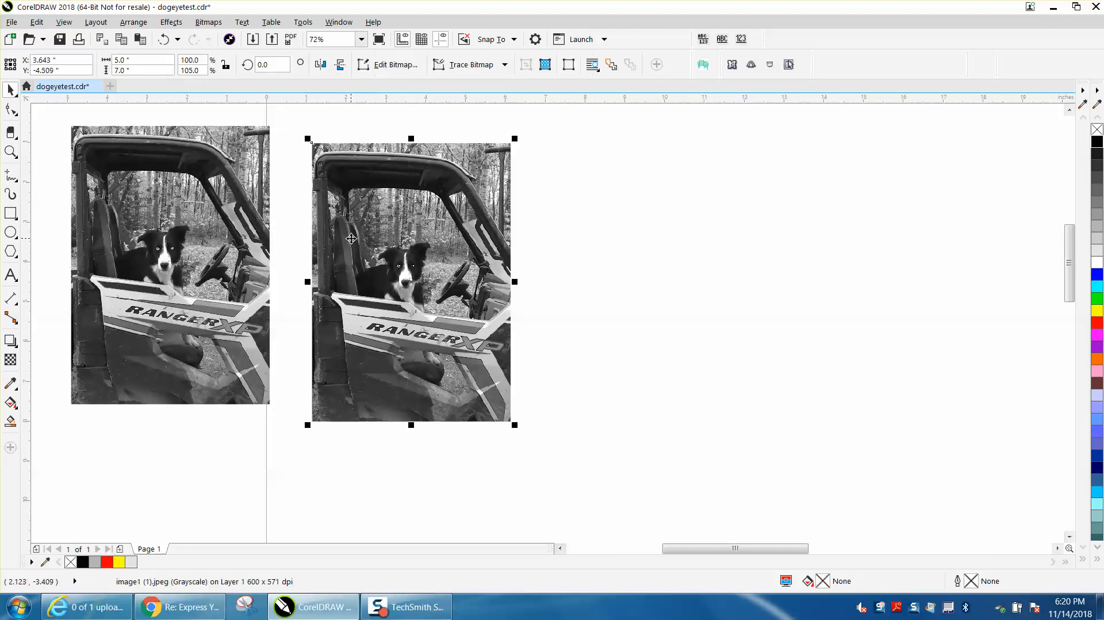
click(16, 138)
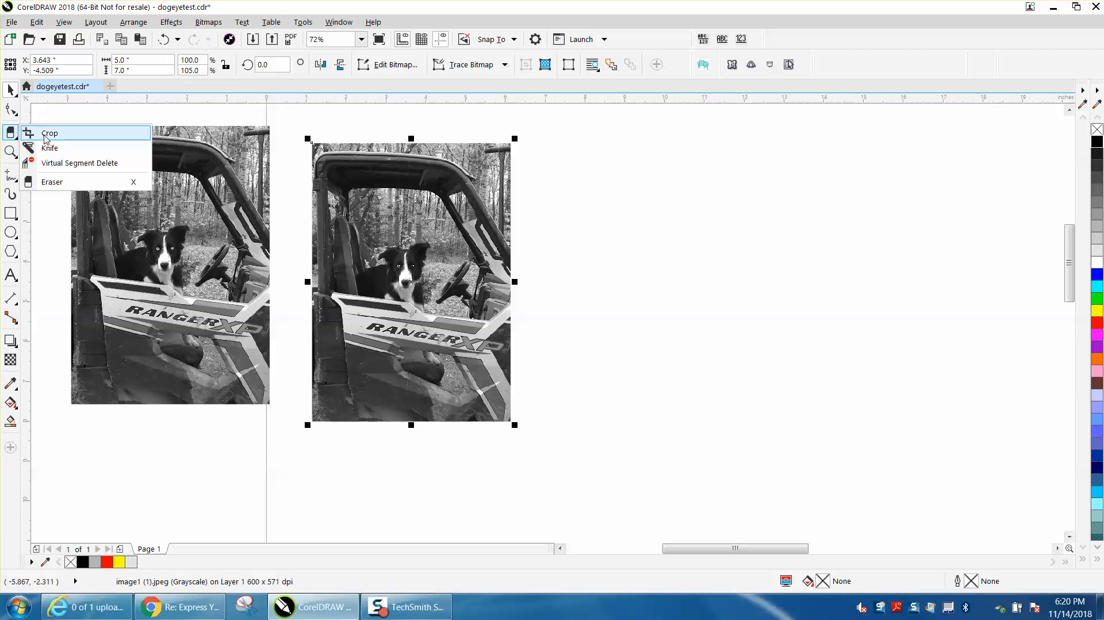
click(45, 135)
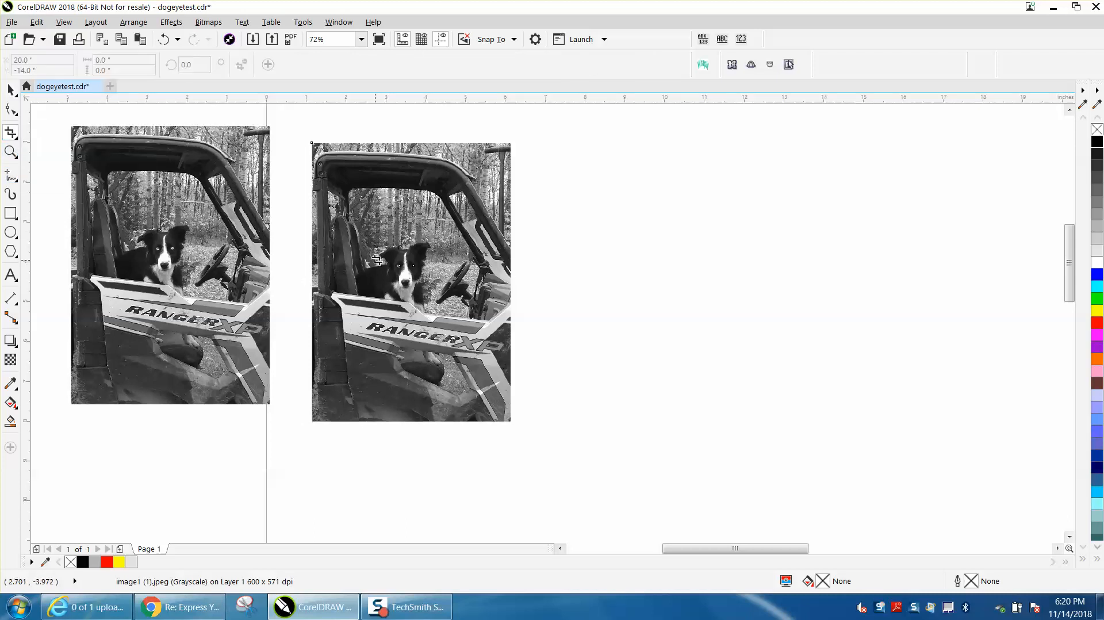
drag(385, 242, 432, 289)
double_click(414, 269)
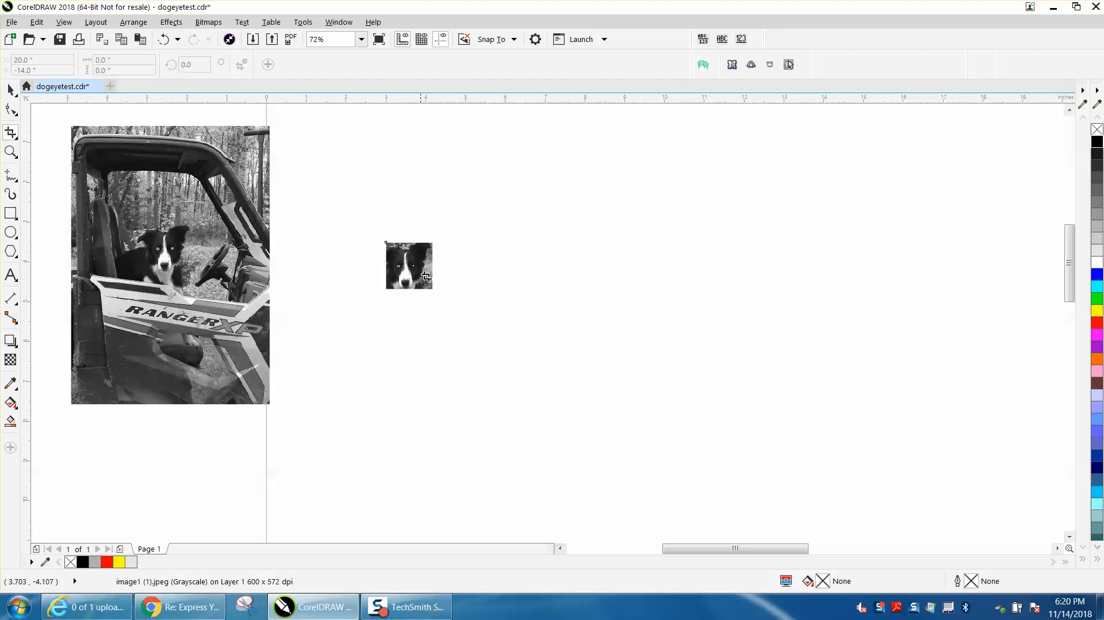
Try to move the cropped dog head into the page's upper-left corner and the full photo off the page
click(10, 89)
click(409, 266)
scroll(362, 252, down, 2)
drag(360, 253, 305, 183)
click(265, 214)
drag(265, 214, 242, 205)
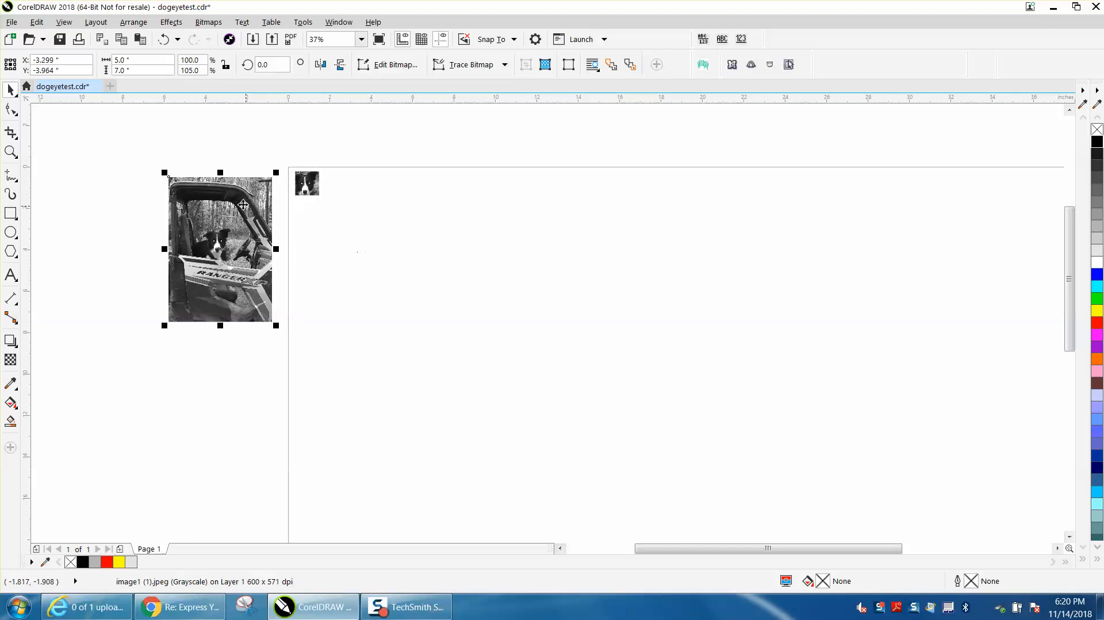
Inspect the moved dog head's eyes close up and undo the moves of the head and the full photo
click(10, 151)
drag(315, 179, 377, 216)
drag(238, 242, 379, 312)
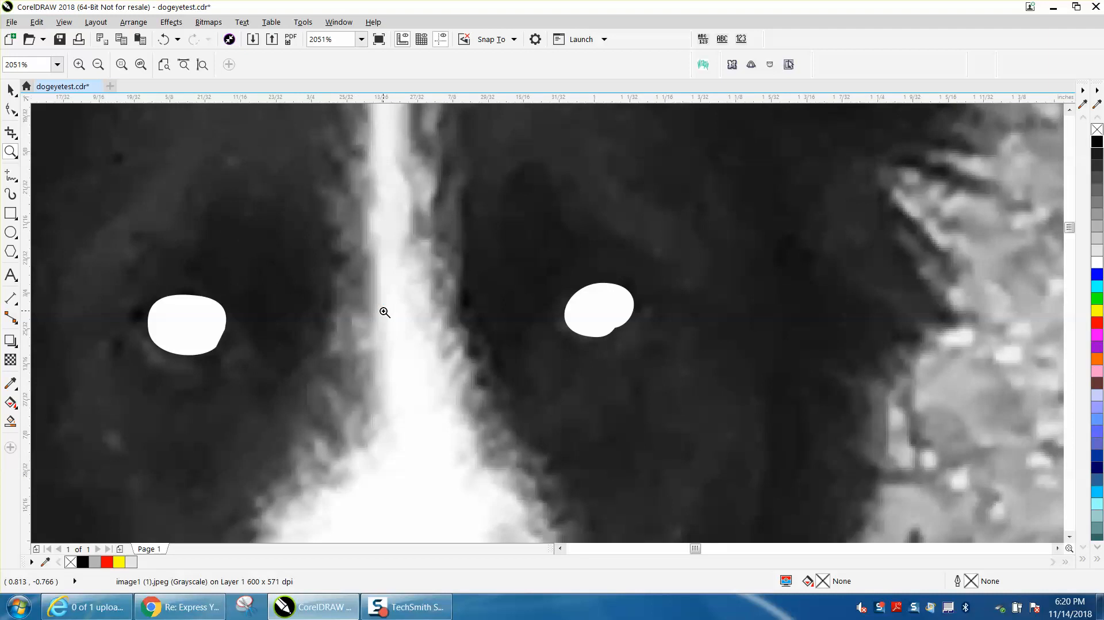
scroll(385, 312, down, 2)
click(164, 39)
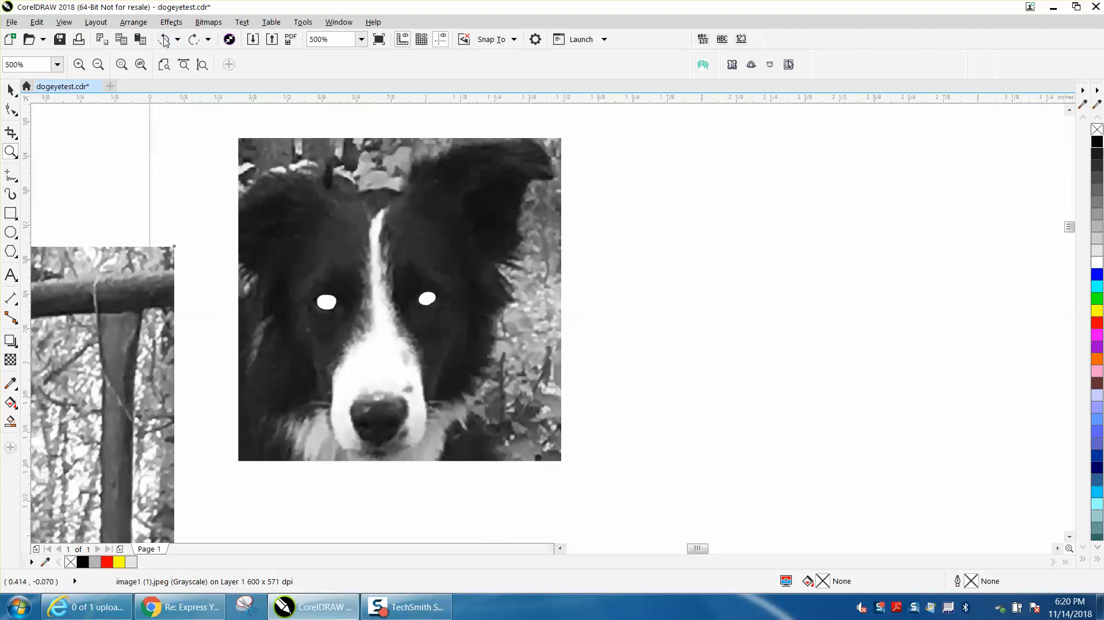
scroll(380, 154, down, 2)
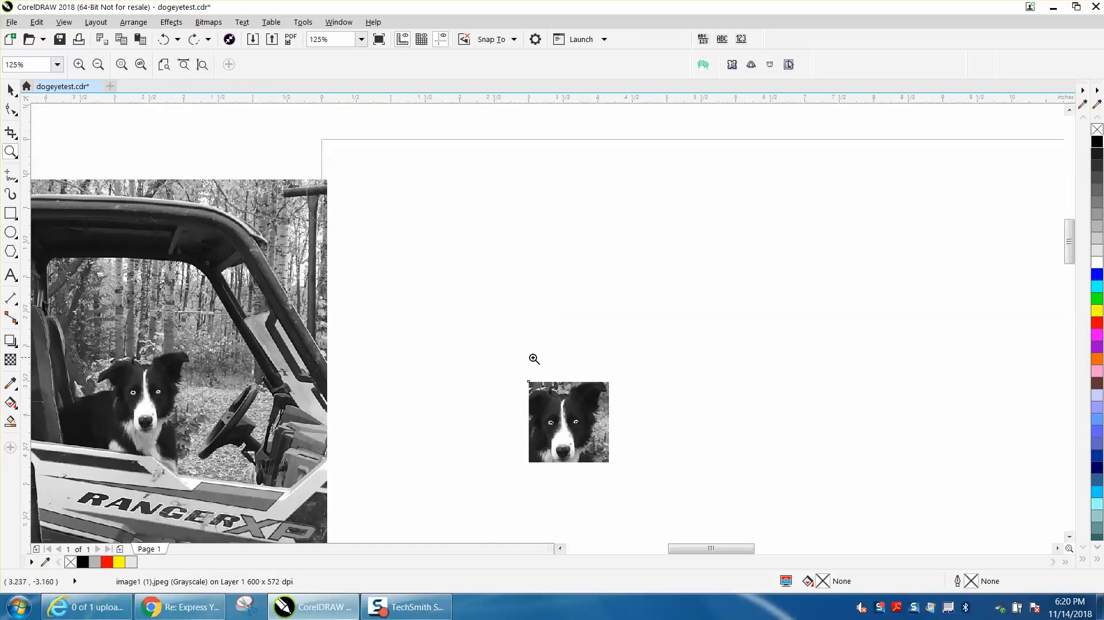
Group all five objects of the cropped dog head and move the group into the page's upper-left corner
click(11, 89)
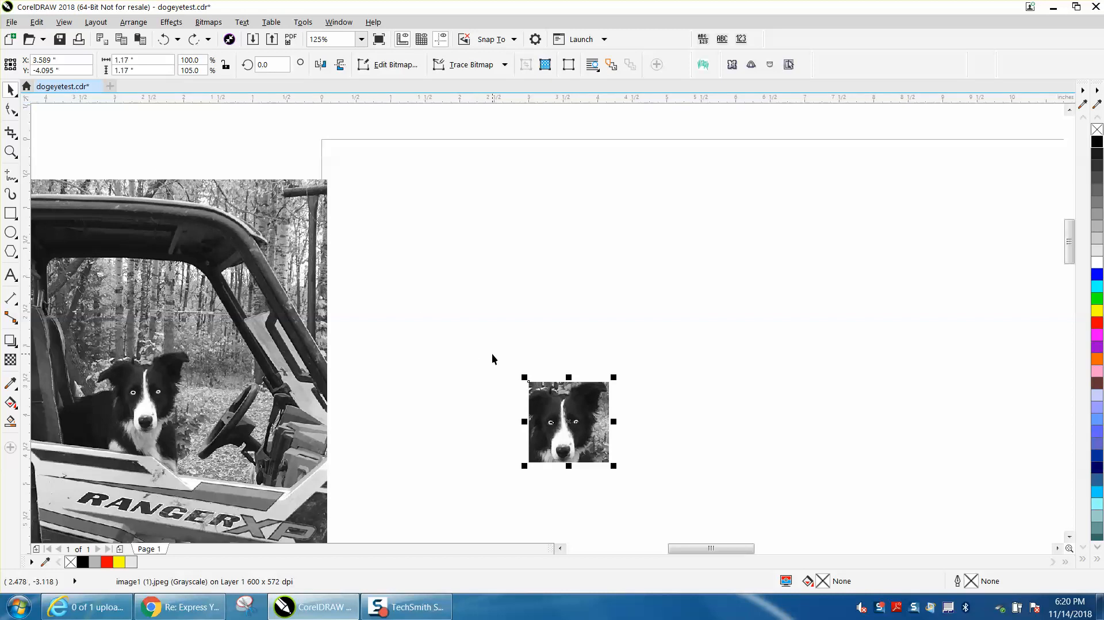
drag(493, 357, 636, 457)
drag(684, 504, 684, 506)
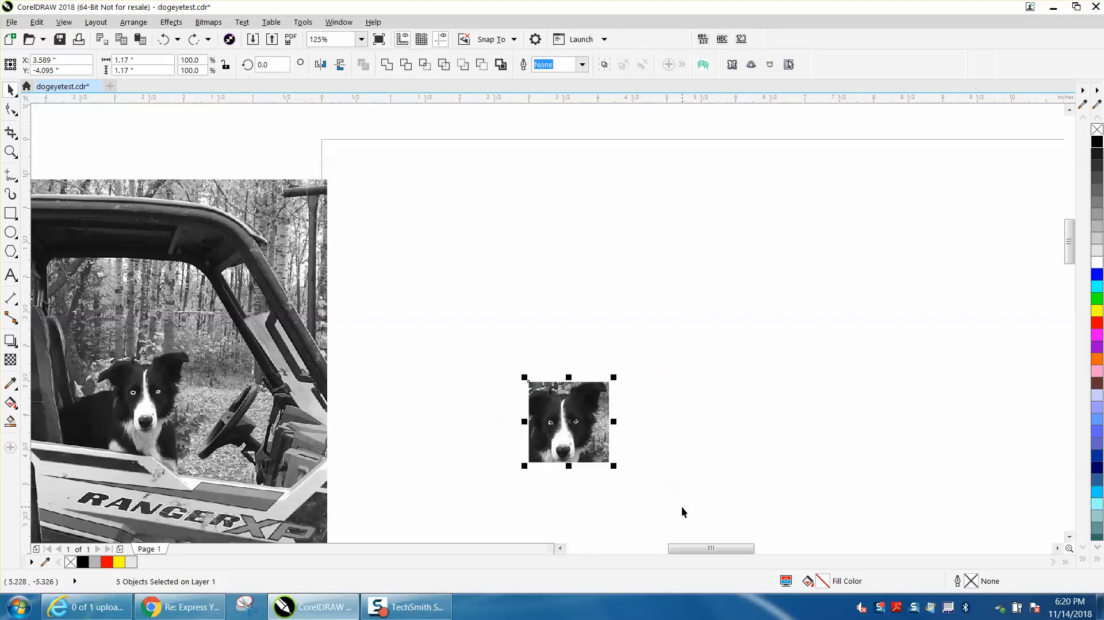
key(ctrl+g)
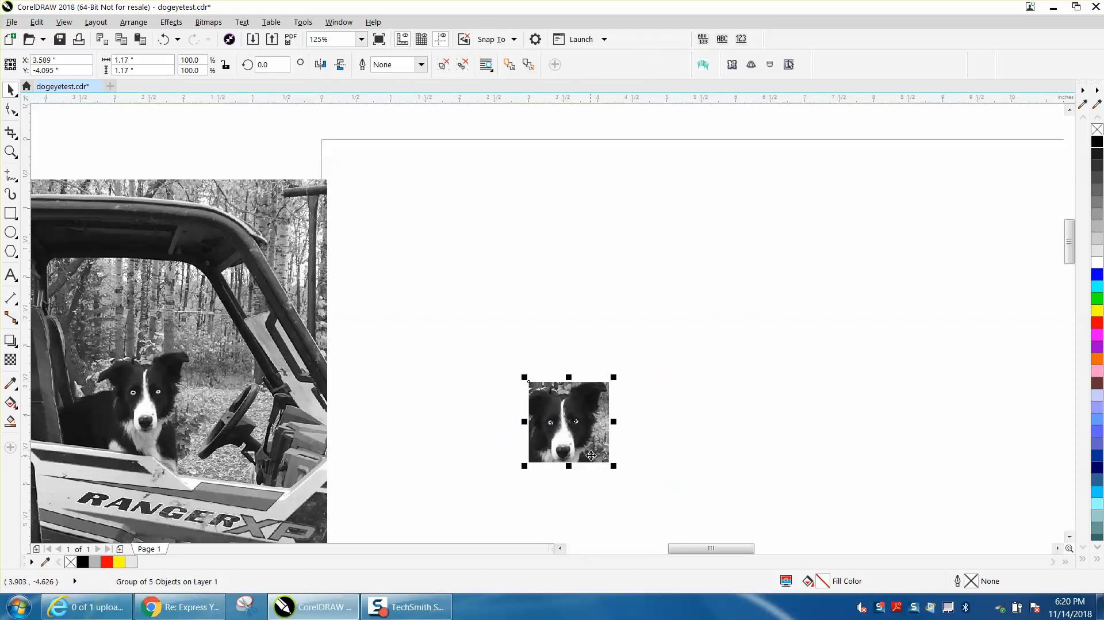
drag(573, 424, 380, 187)
Shift the full dog photo farther left off the page and check the grouped head's eyes close up
click(275, 224)
click(11, 152)
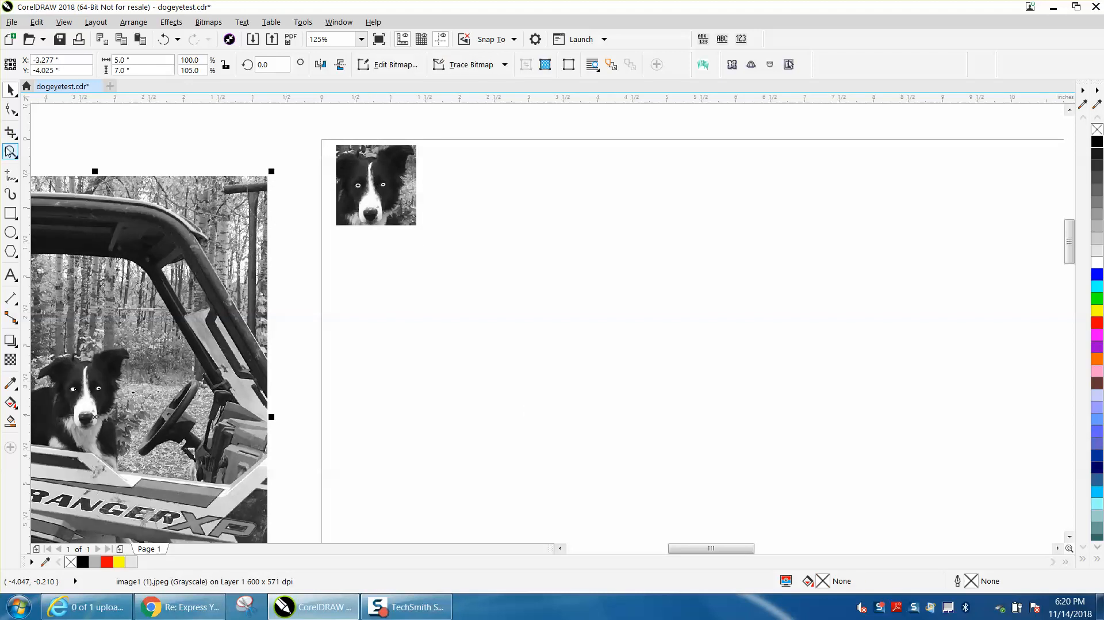
drag(328, 144, 460, 242)
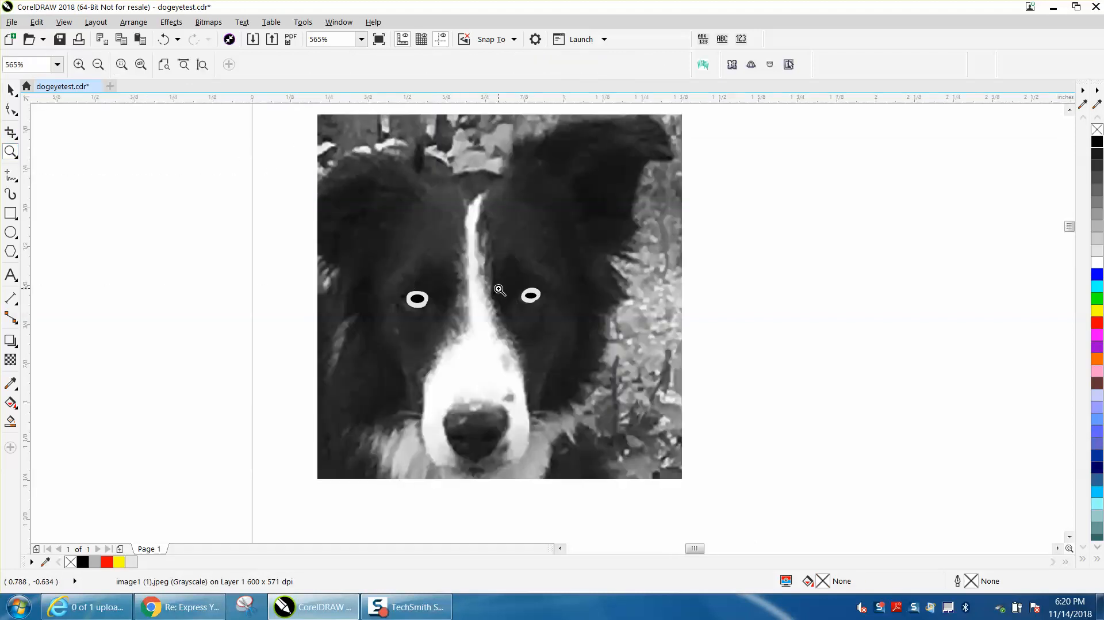
scroll(518, 293, down, 3)
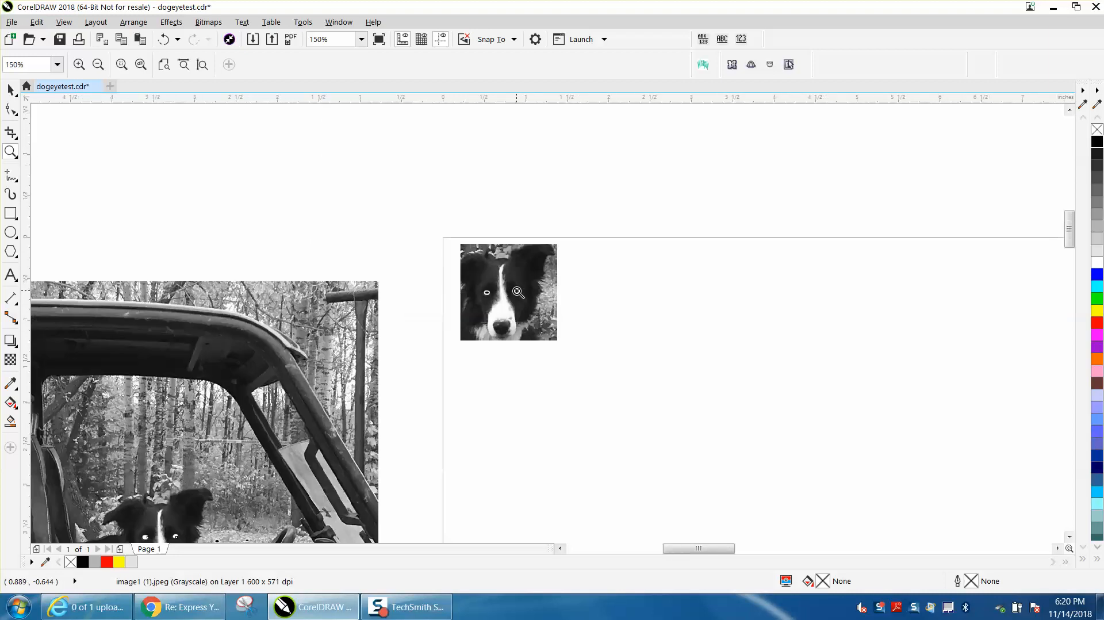
scroll(518, 292, down, 1)
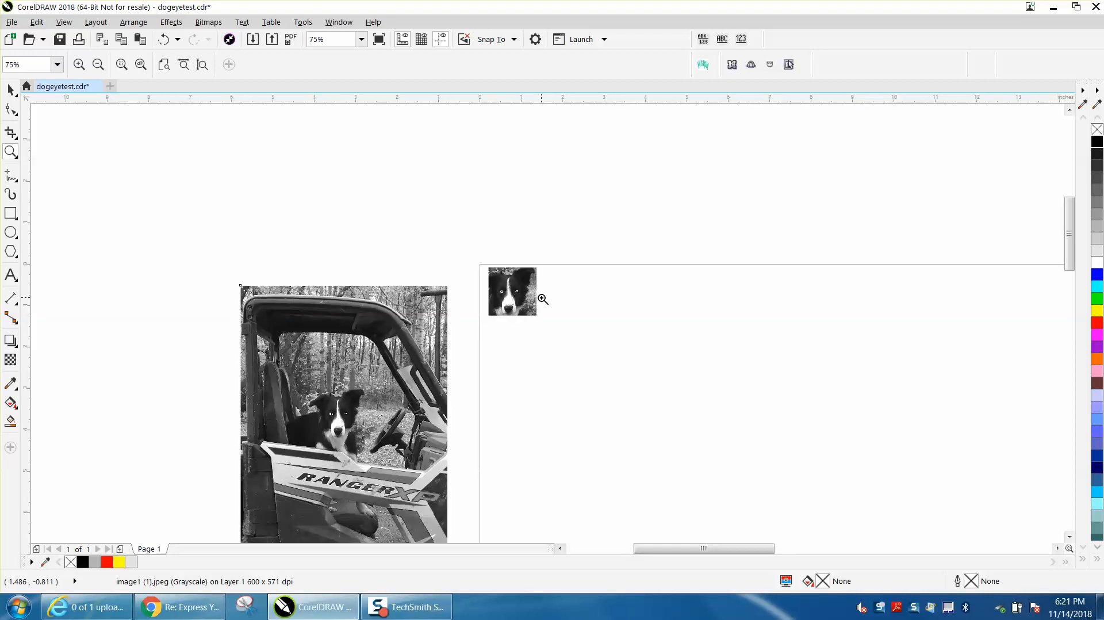